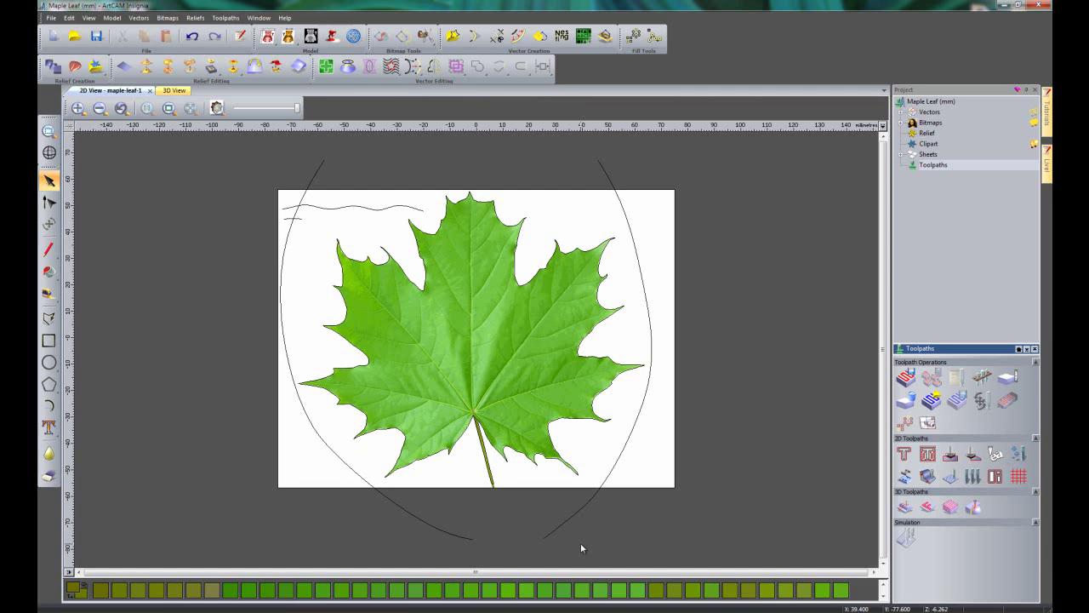
Switch to the 3D view and show the leaf image colours and vector curves on the plate
left_click(173, 90)
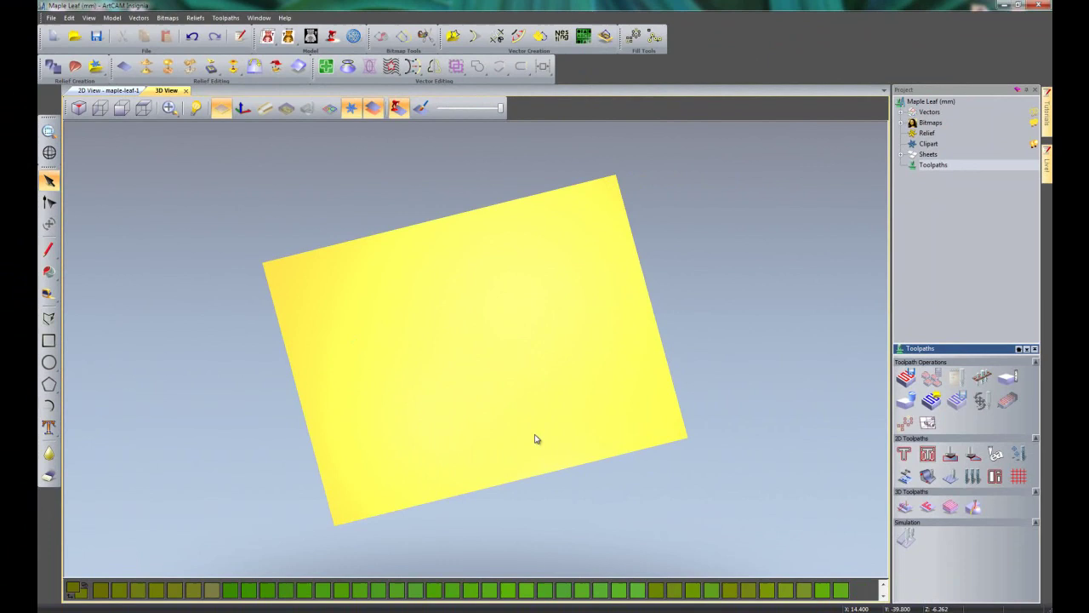
left_click_drag(536, 439, 553, 341)
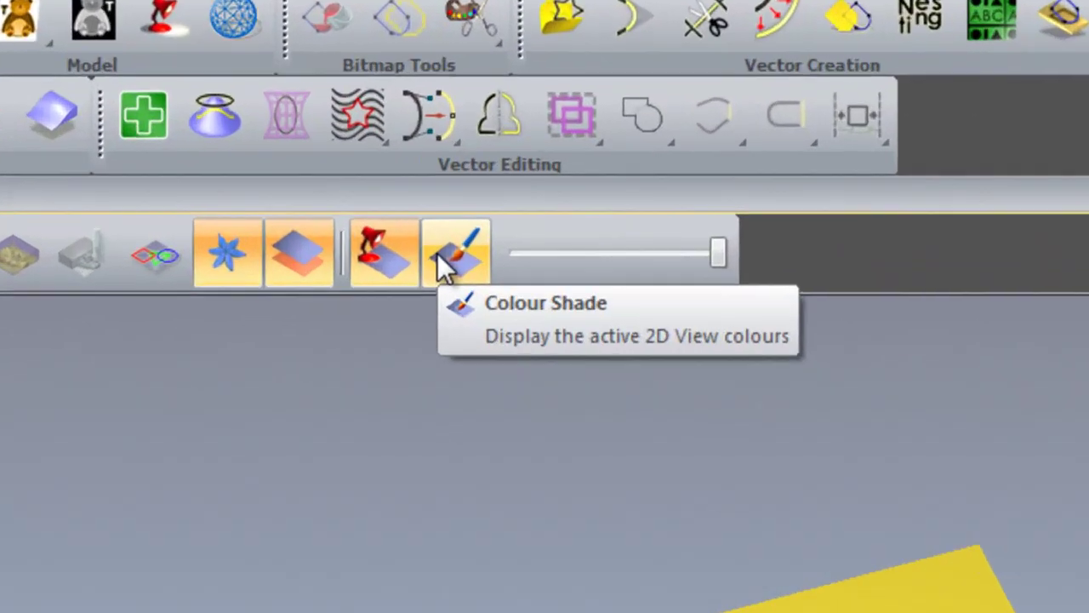
left_click(439, 255)
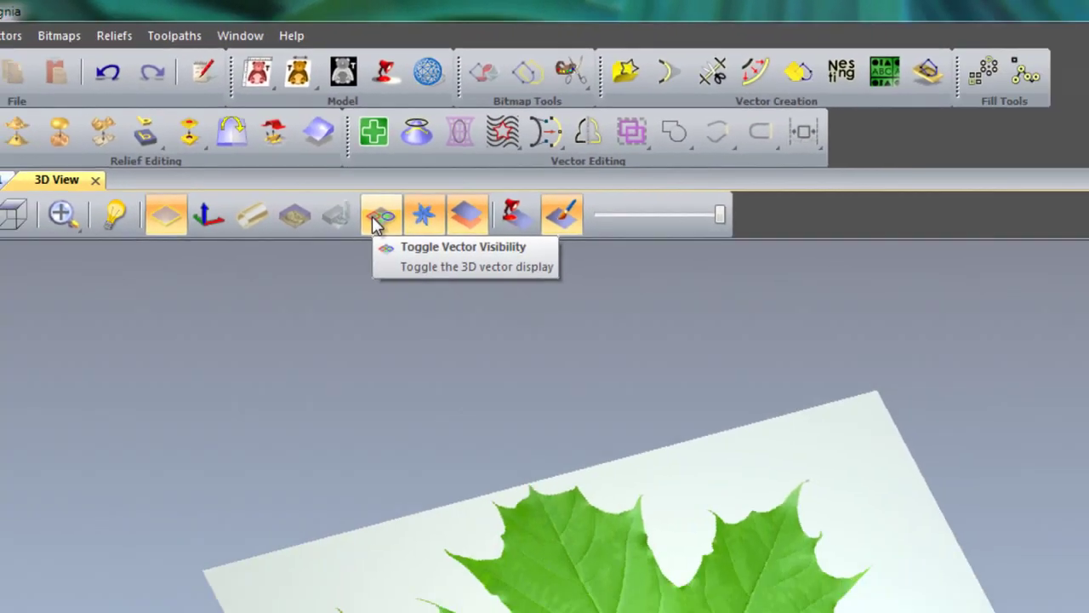
left_click(400, 276)
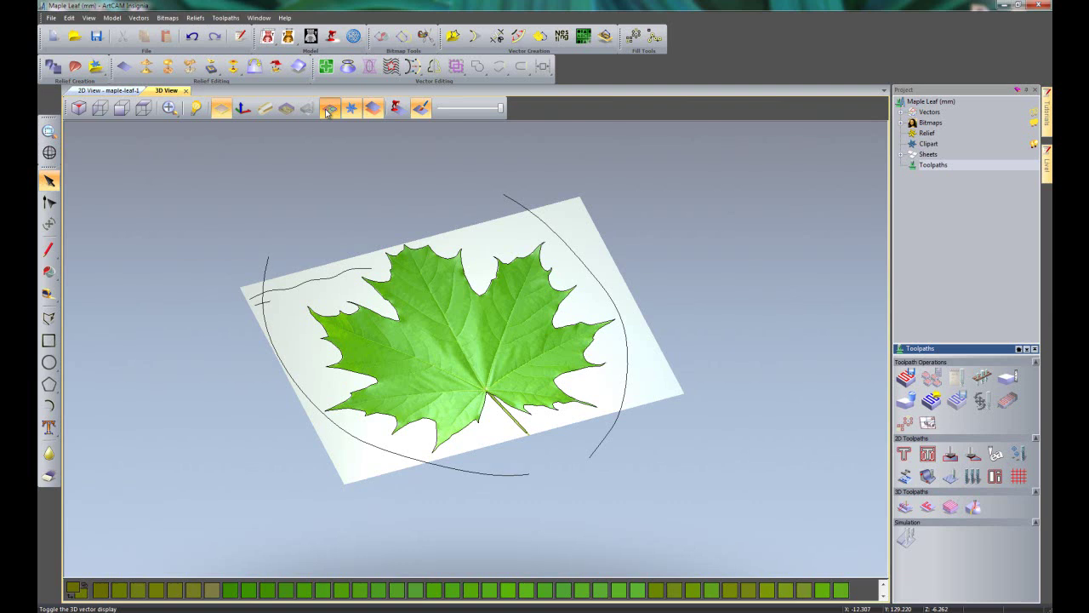
Orbit and zoom the view to inspect the leaf image and curves on the flat plate
left_click_drag(490, 347, 473, 394)
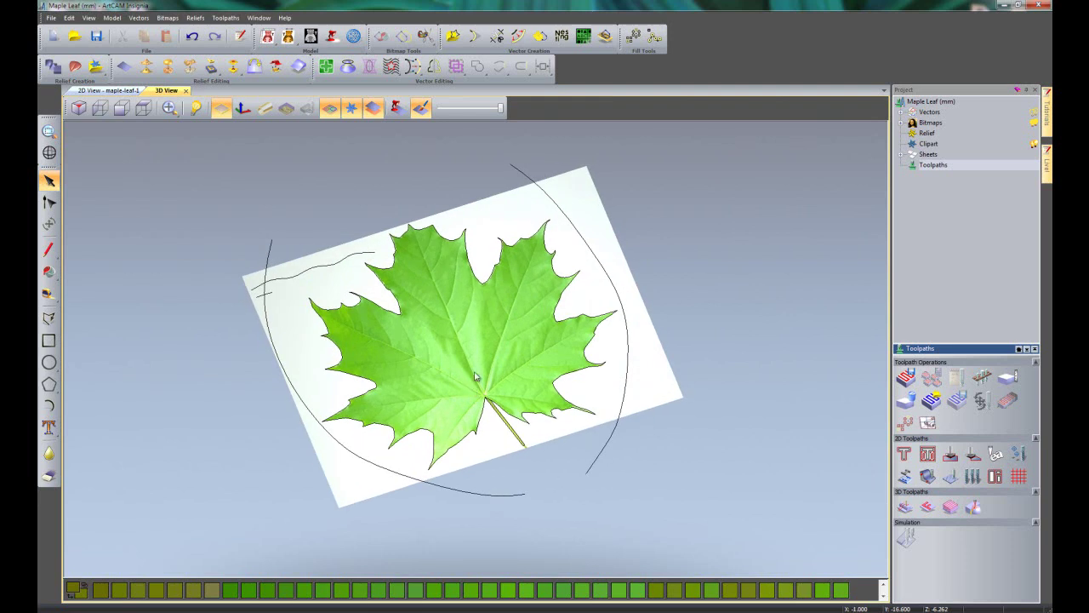
mouse_move(482, 336)
left_mouse_down()
mouse_move(450, 362)
mouse_move(425, 335)
mouse_move(502, 340)
mouse_move(441, 345)
mouse_move(472, 361)
mouse_move(474, 343)
left_mouse_up()
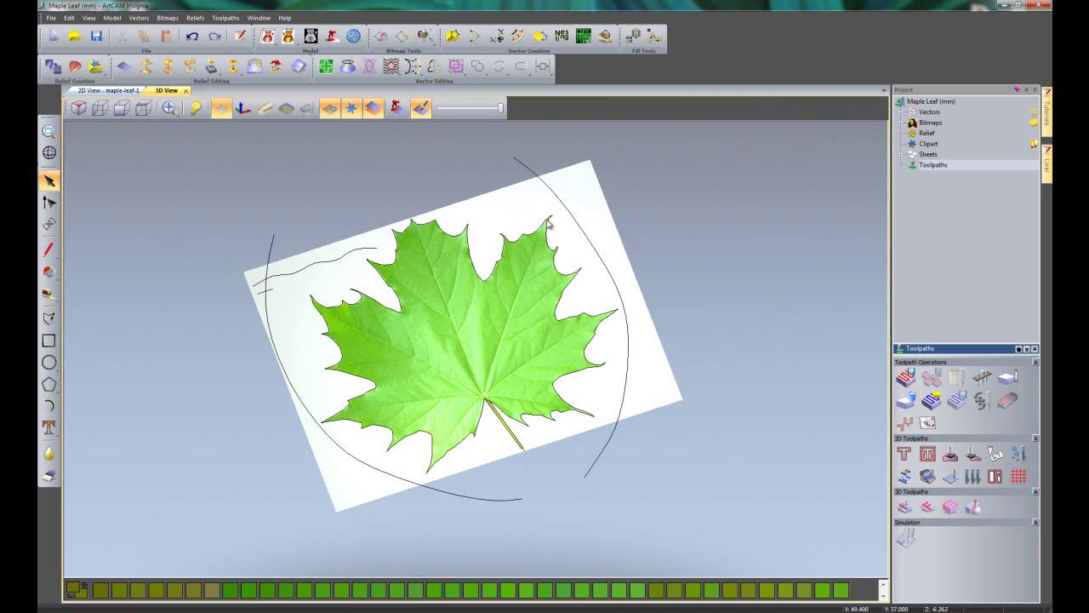
scroll(549, 223, "up", 2)
scroll(549, 223, "up", 3)
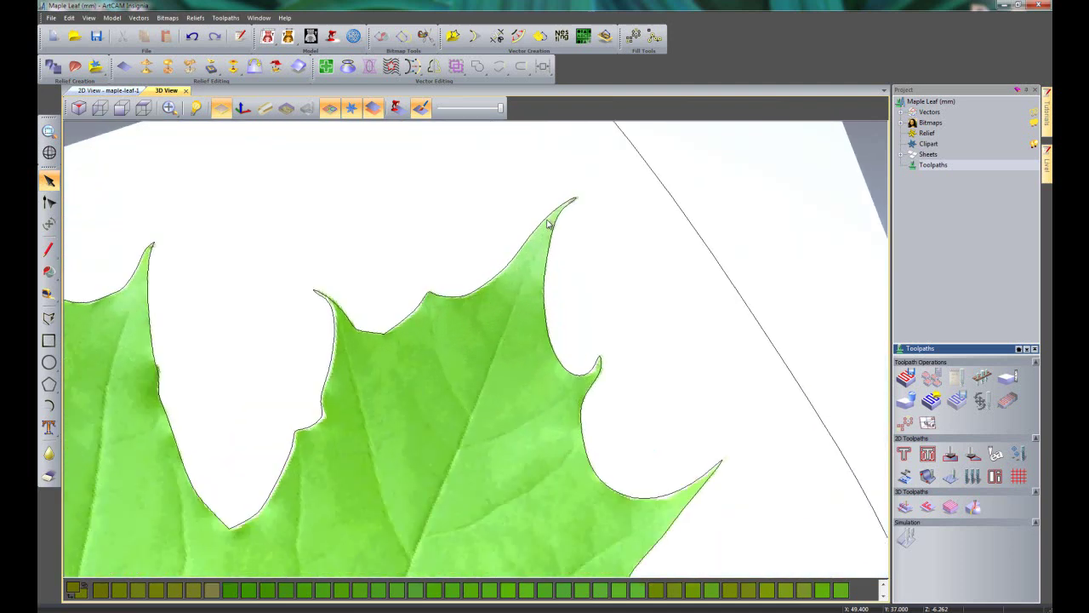
scroll(549, 223, "down", 6)
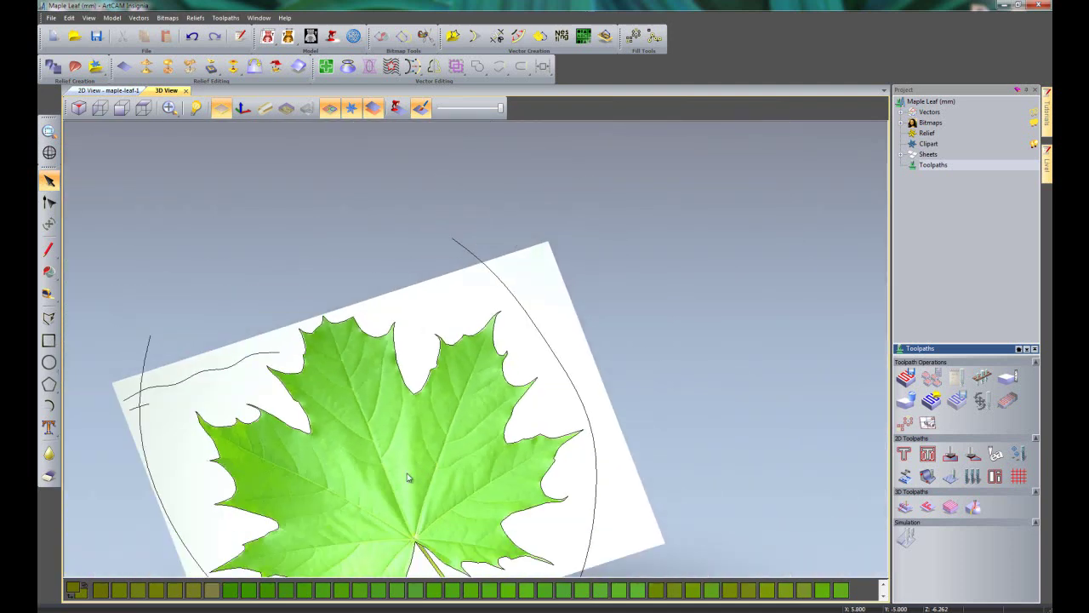
scroll(405, 479, "down", 2)
scroll(442, 375, "up", 2)
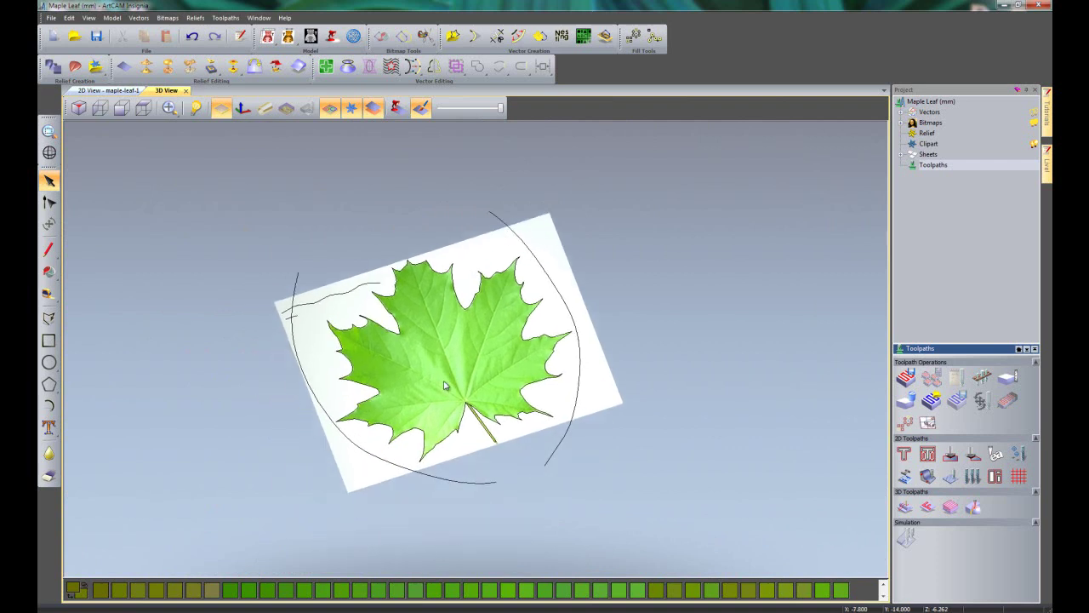
scroll(443, 375, "up", 1)
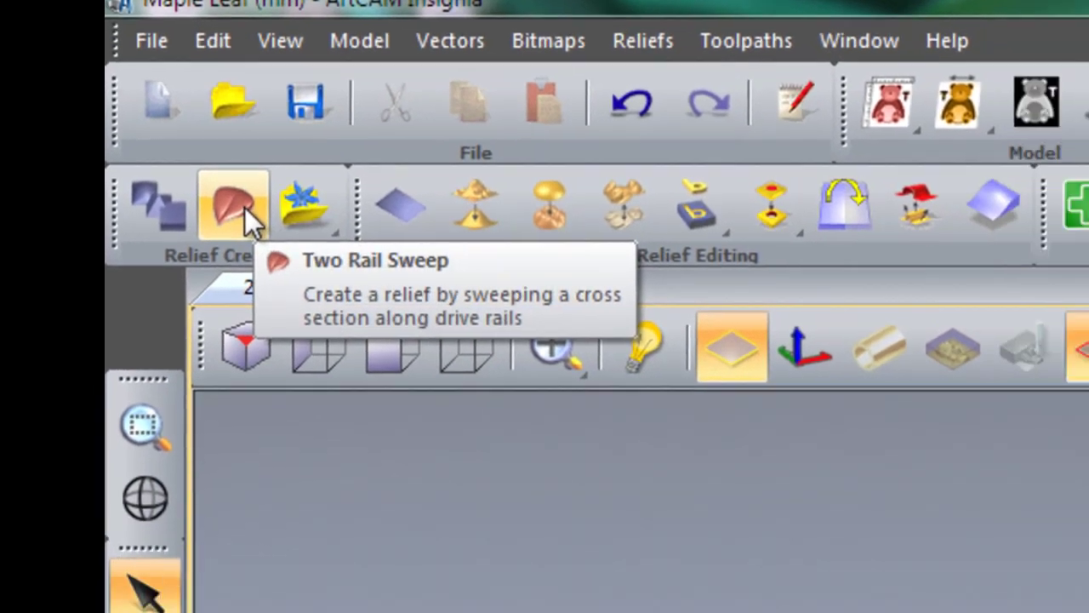
Start a Two Rail Sweep with the left arc as the top drive rail
left_click(294, 245)
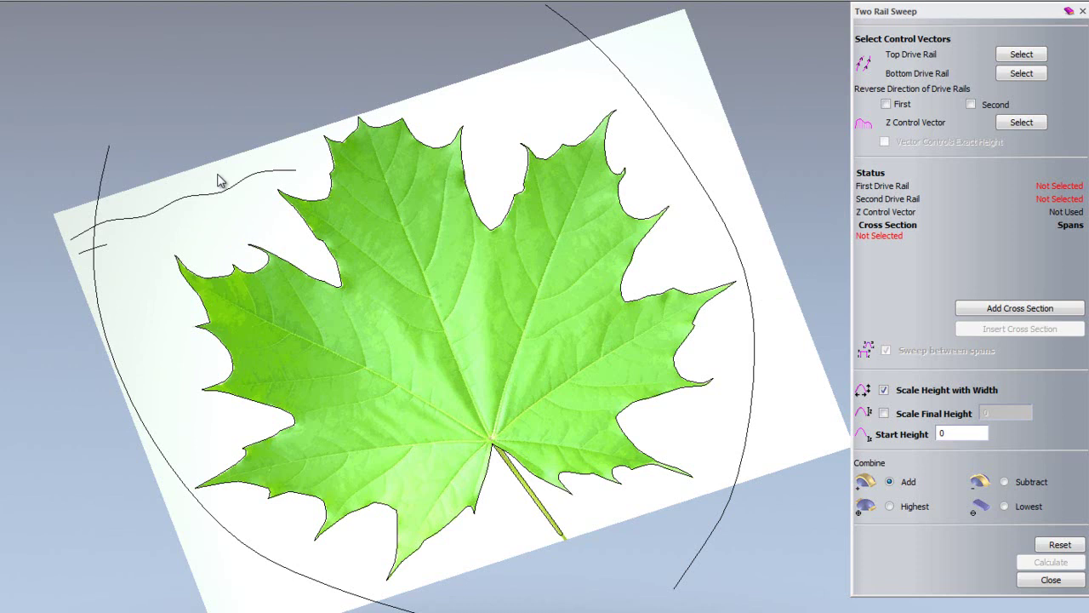
left_click(108, 158)
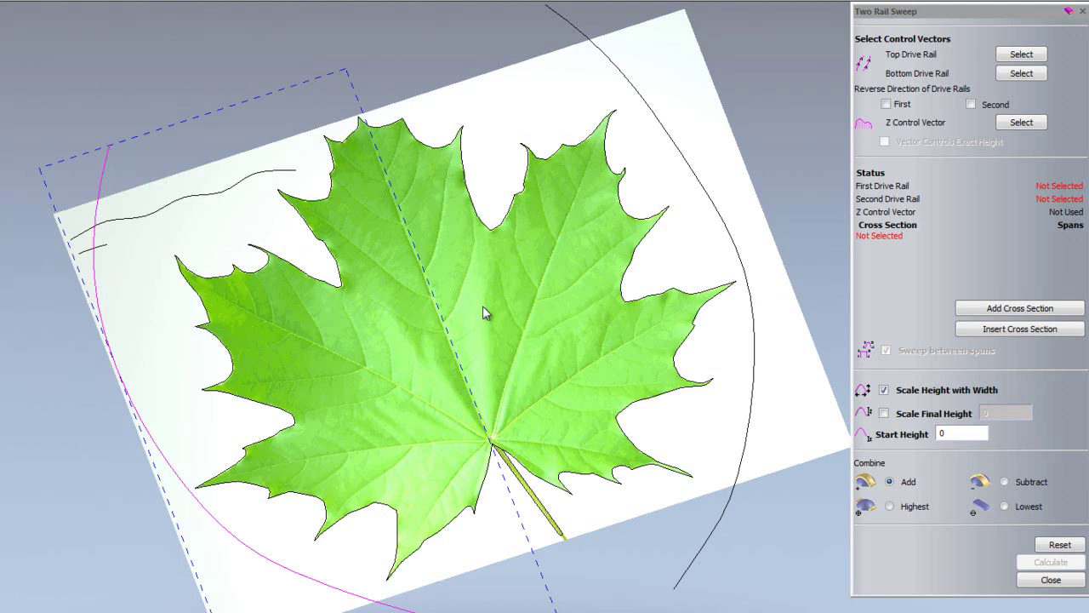
left_click(1021, 53)
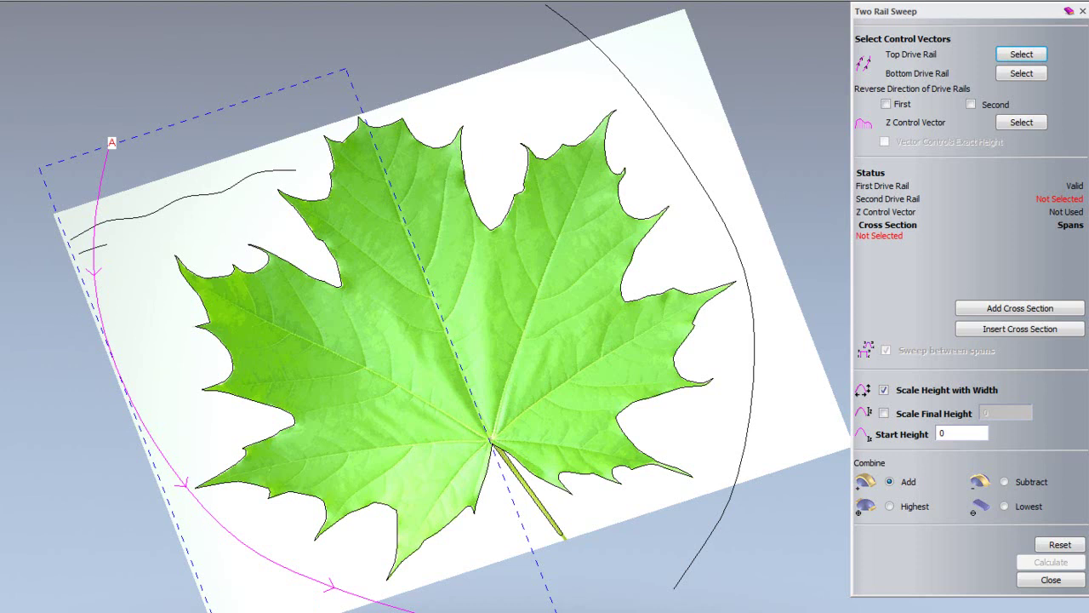
Set the right arc as the bottom drive rail, reversing then restoring its direction
left_click(559, 16)
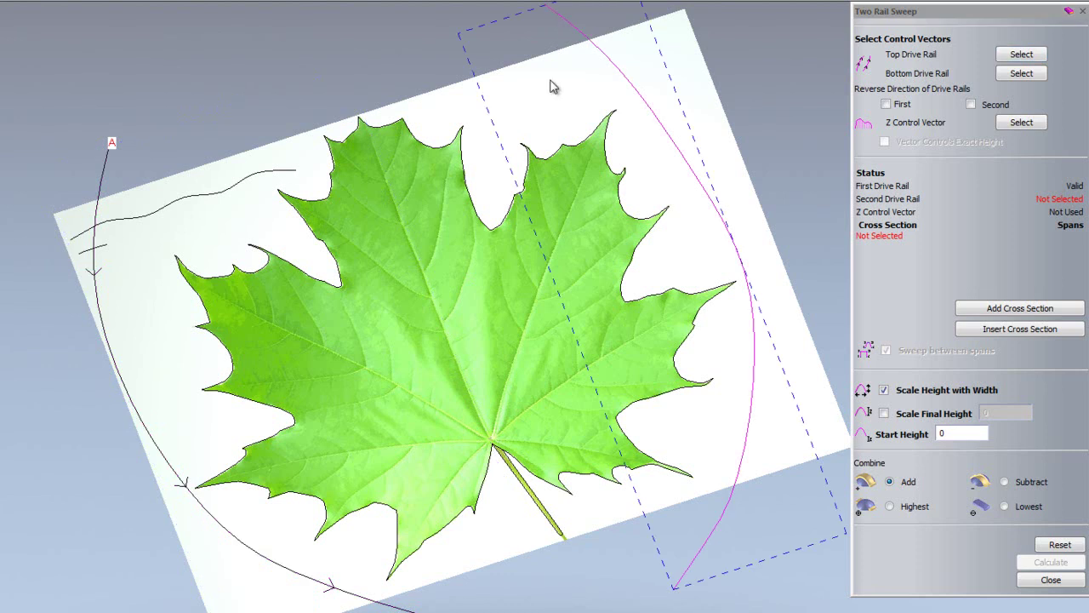
left_click(1023, 74)
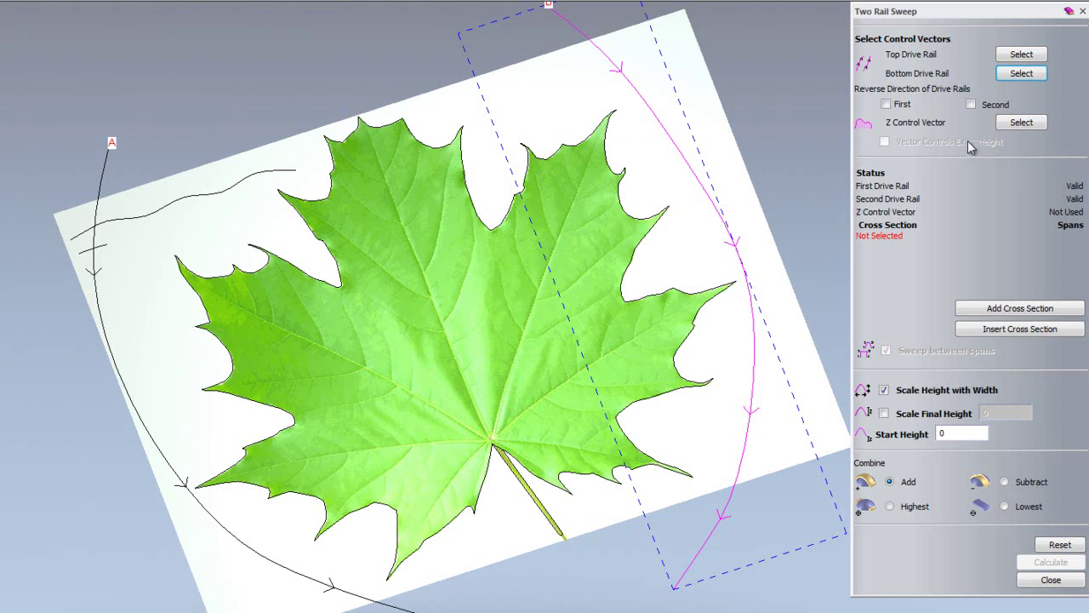
left_click(971, 105)
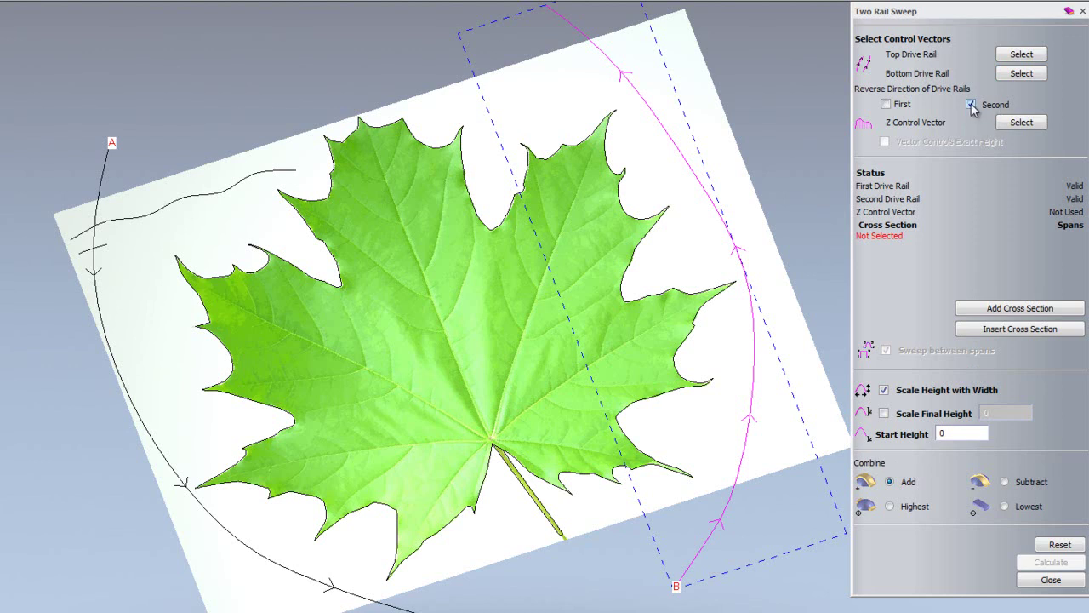
left_click(971, 105)
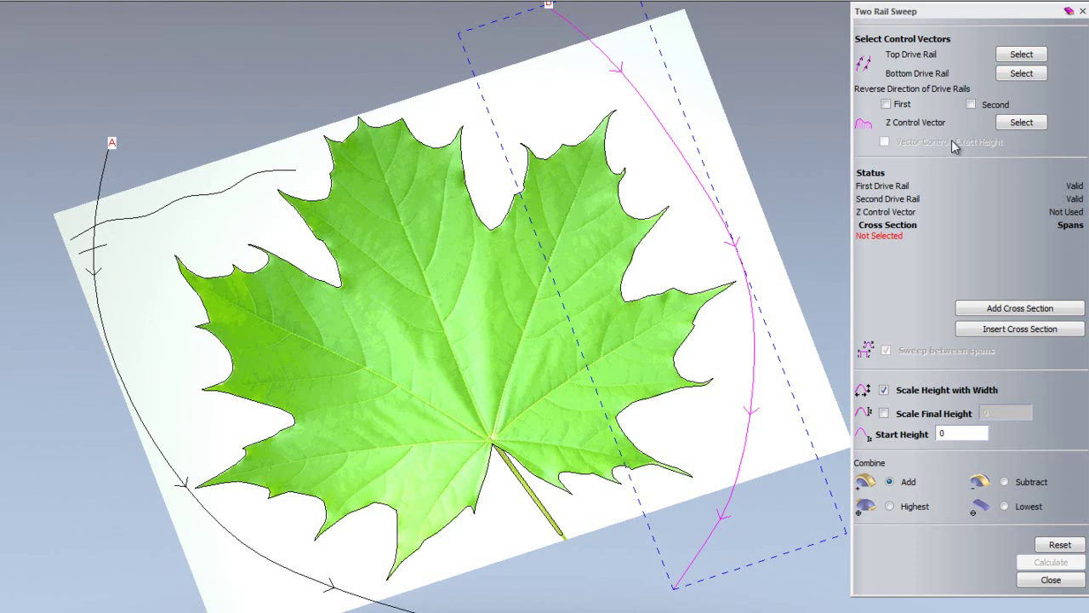
Add the long wavy curve (6 spans) and the short curve (2 spans) as sweep cross sections
left_click(128, 224)
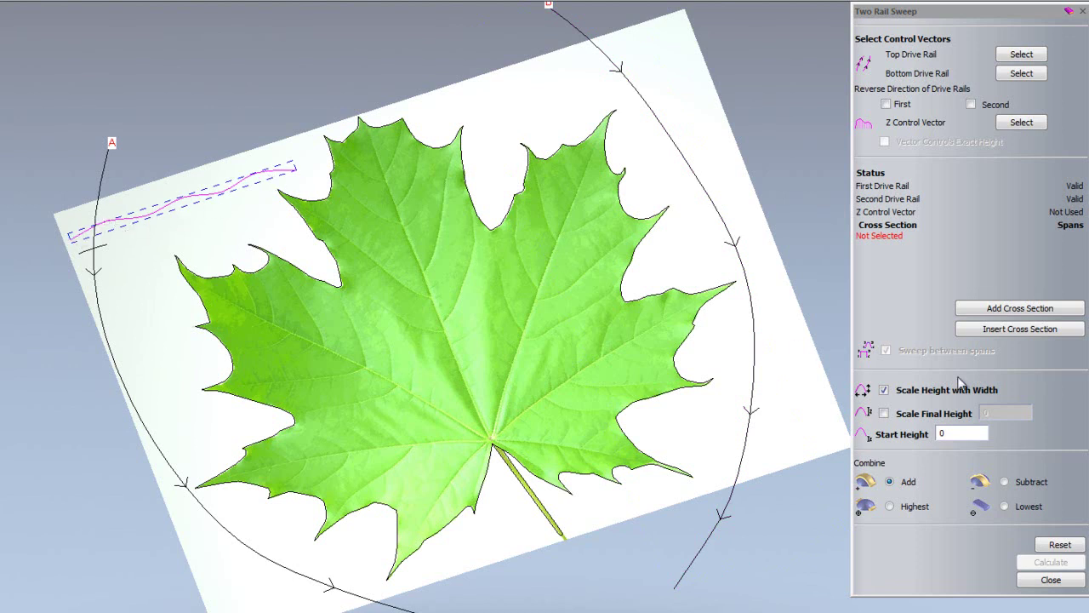
left_click(1013, 311)
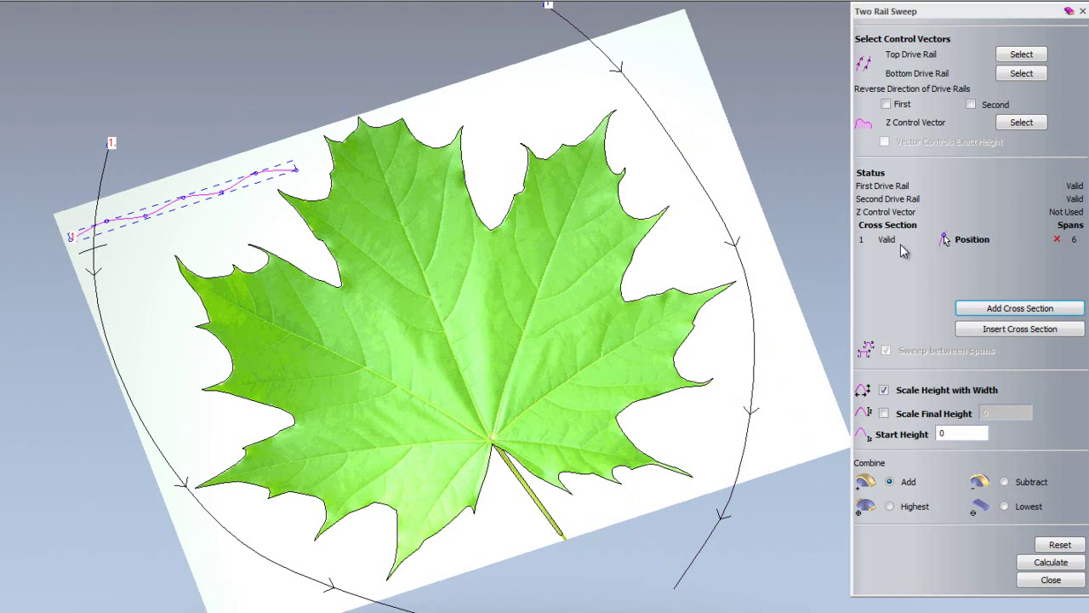
left_click(88, 252)
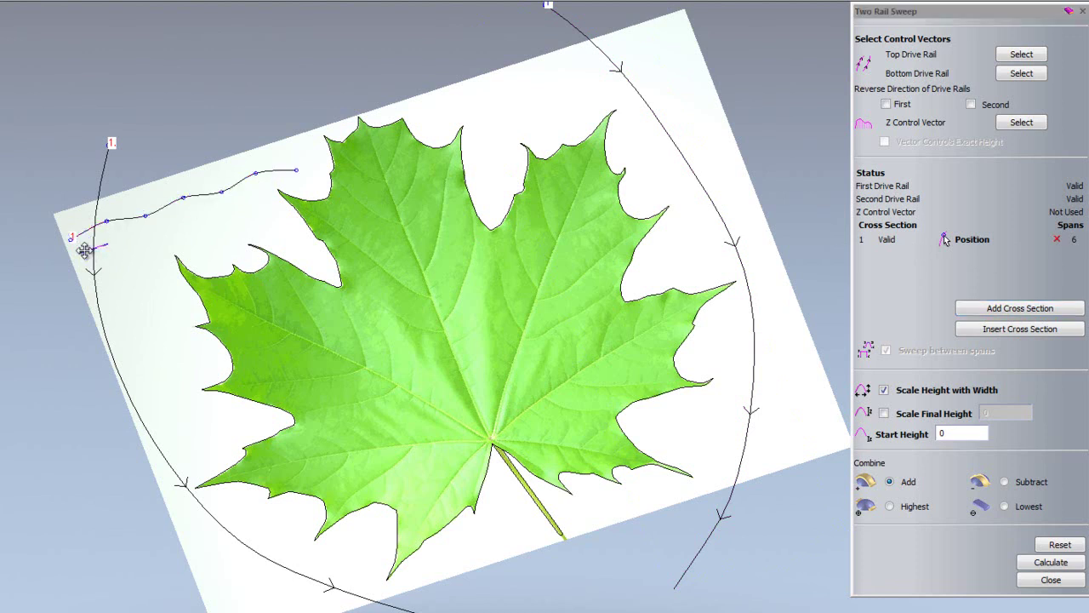
left_click(1038, 309)
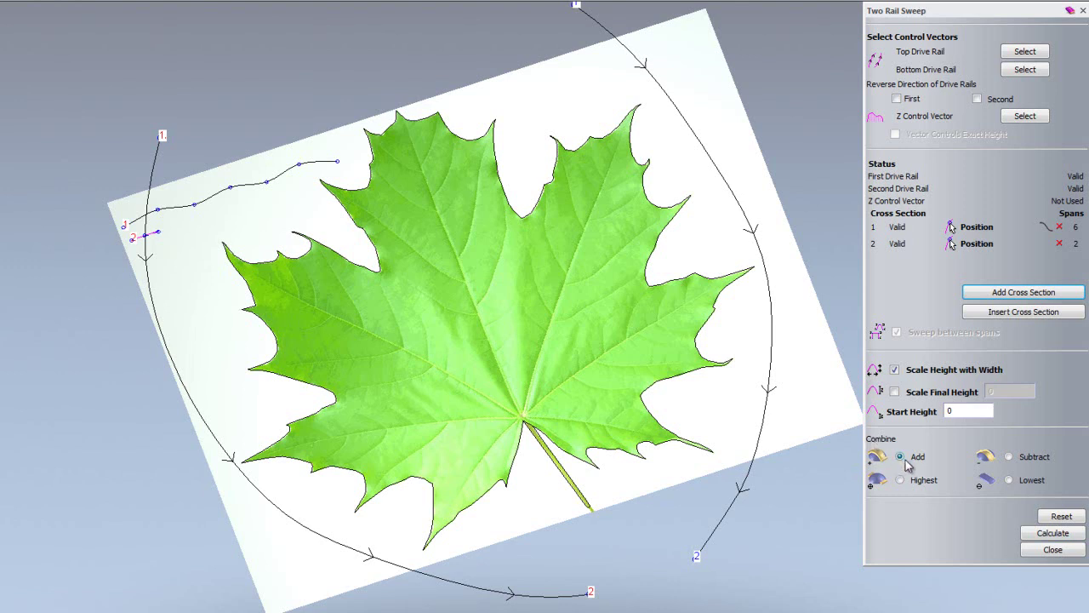
Calculate the sweep, then view the wavy relief in material shading with vectors hidden
left_click(1039, 534)
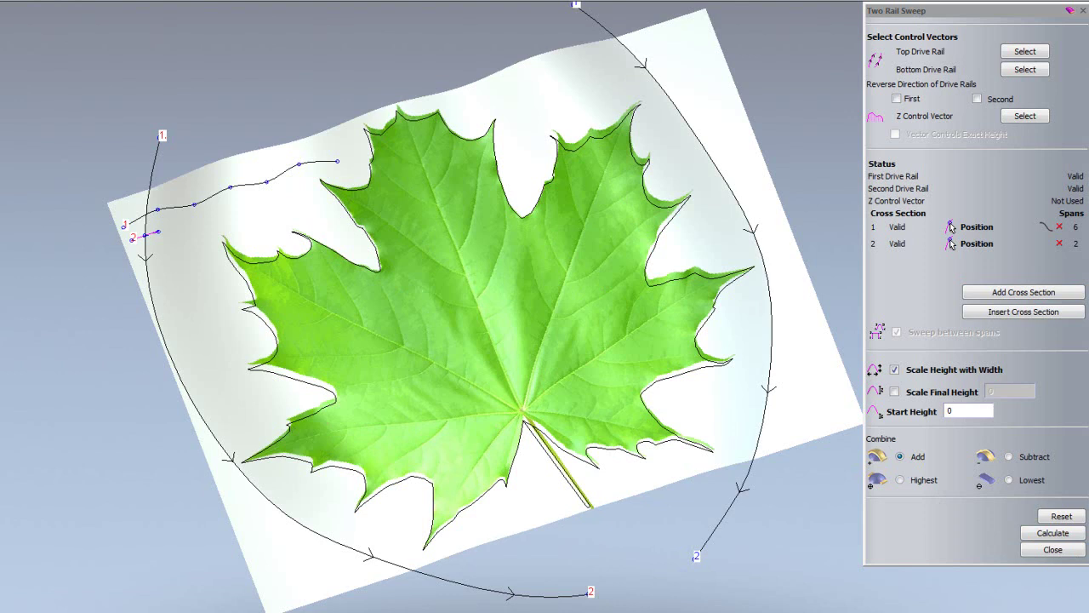
left_click(1084, 12)
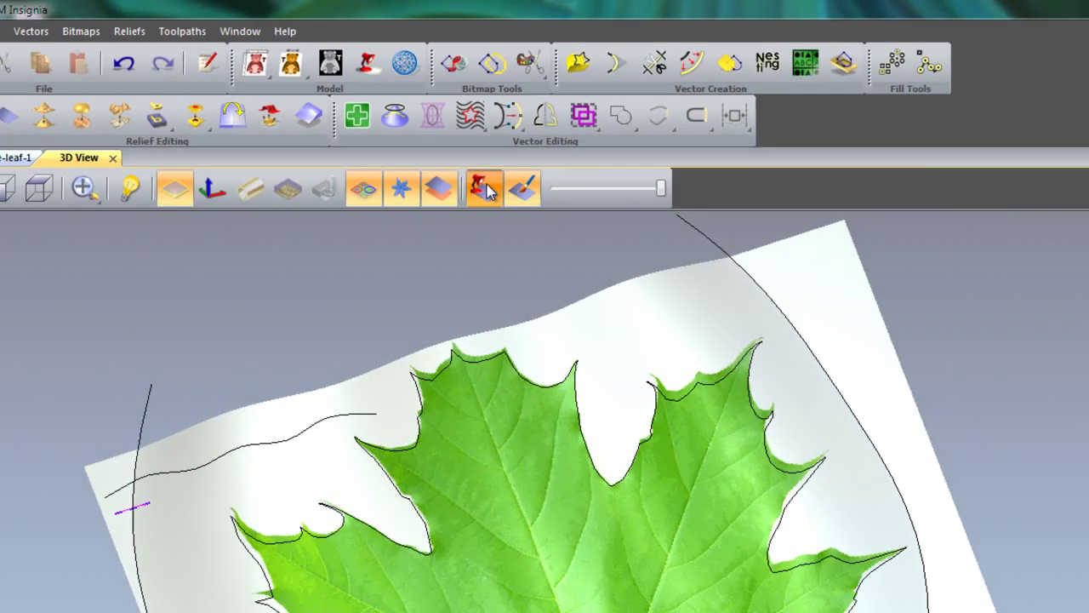
left_click(596, 289)
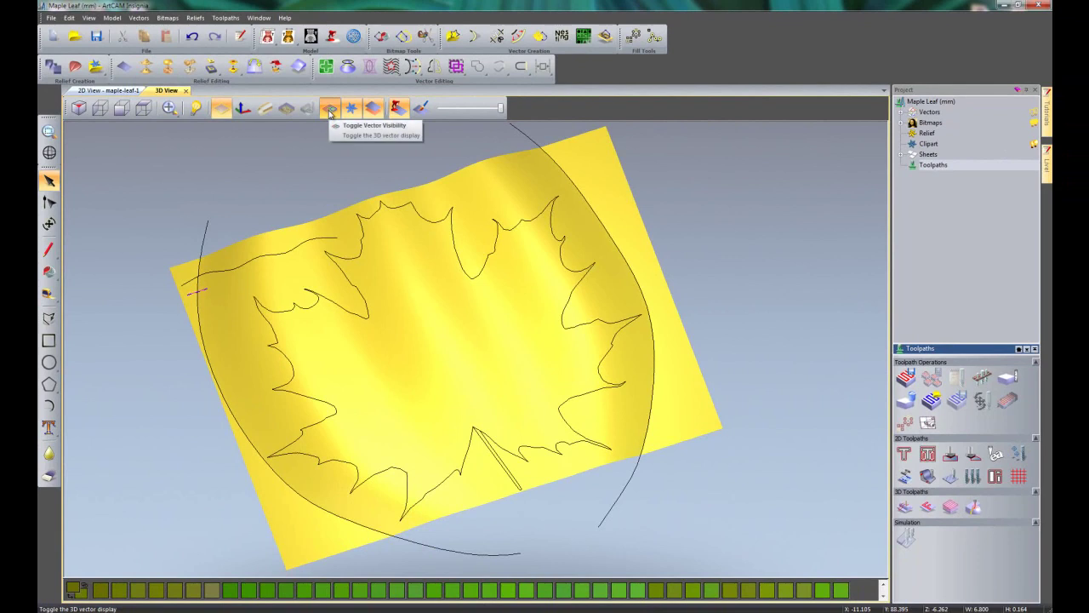
left_click(331, 108)
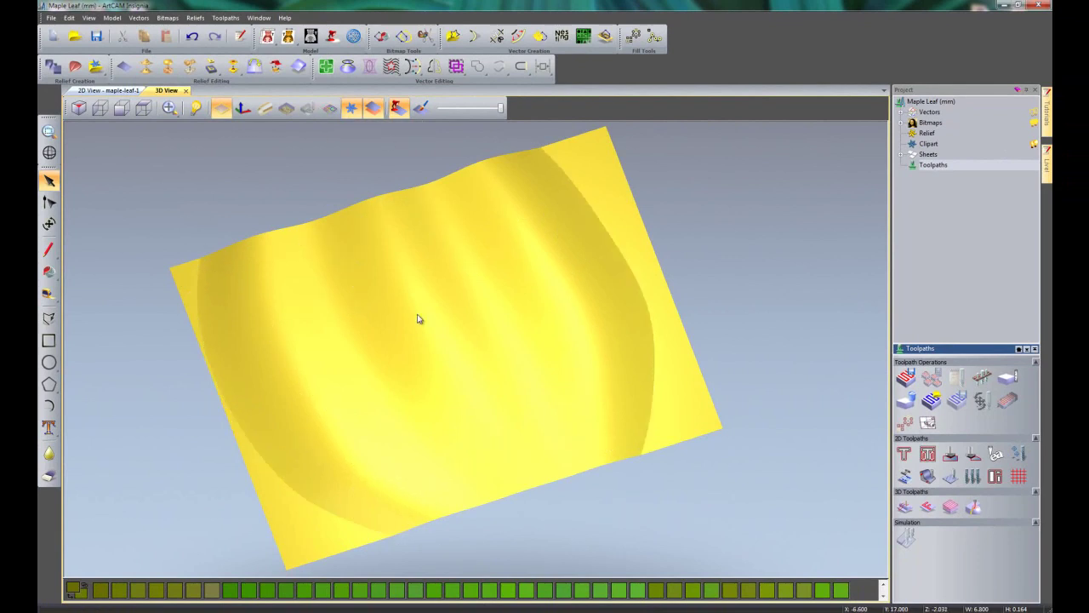
left_click_drag(499, 355, 491, 405)
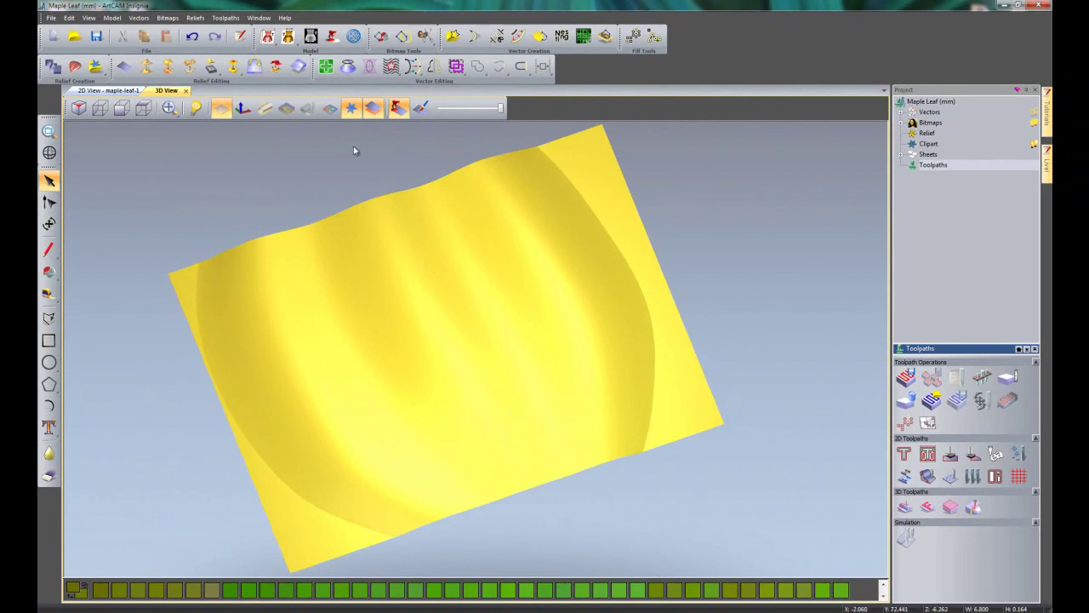
Show the vectors again, deselect the small left vector, and select the maple leaf outline
left_click(331, 111)
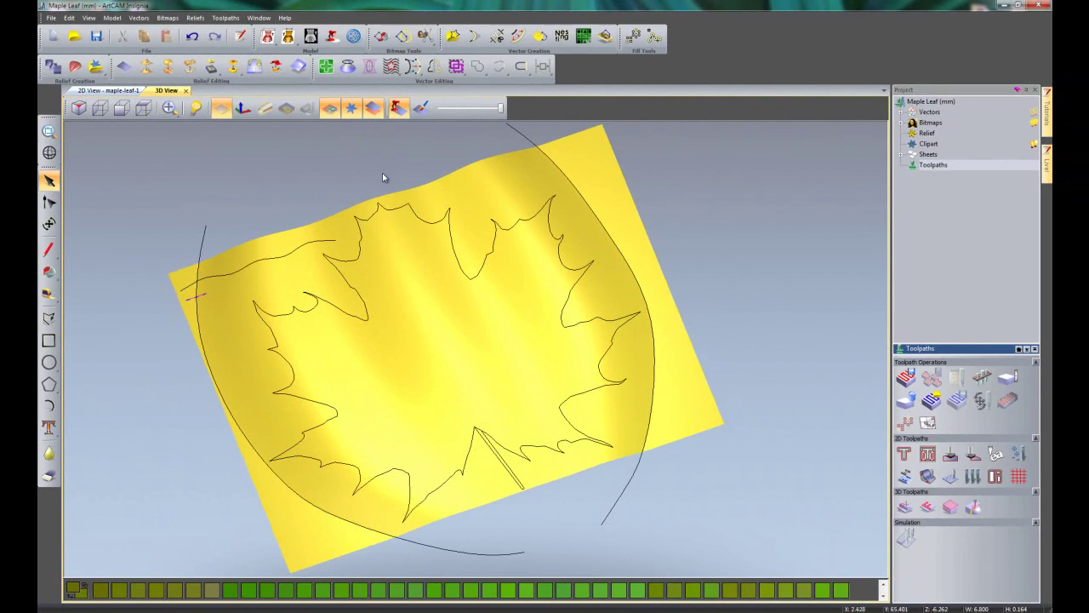
left_click(420, 297)
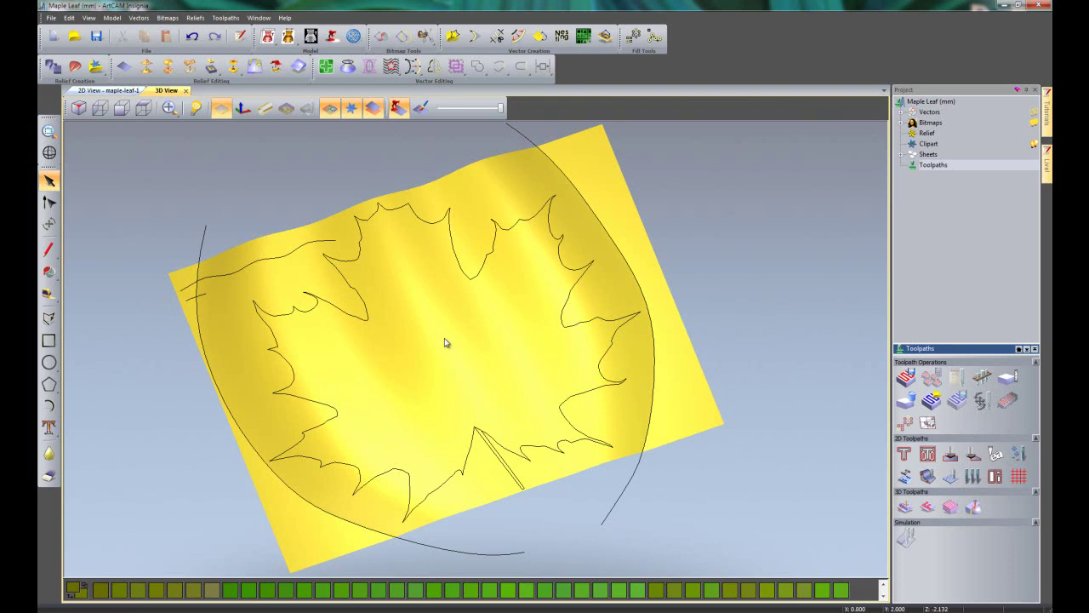
left_click(358, 294)
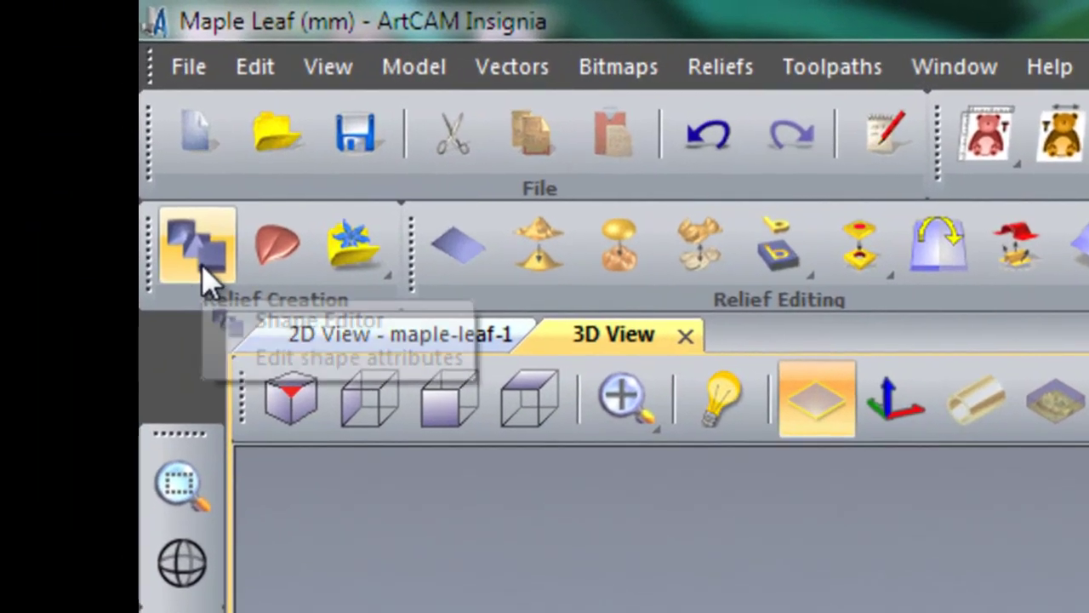
Apply Shape Editor's Zero Rest to flatten the relief outside the selected leaf outline
left_click(205, 274)
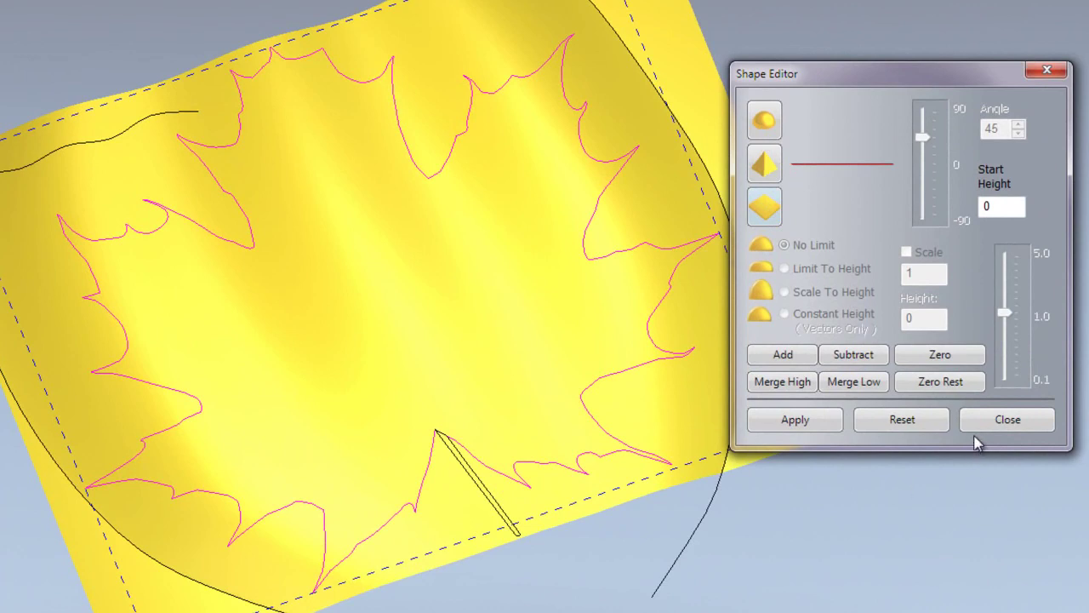
left_click(957, 387)
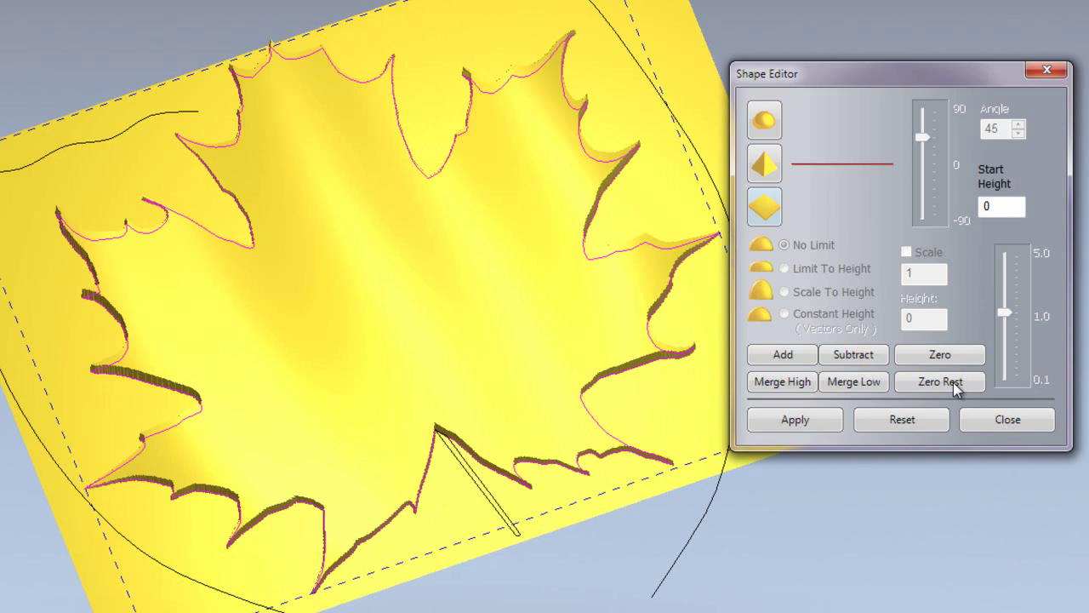
Merge the leaf stem high as a round profile with 45° angle and start height 3.5
left_click(519, 381)
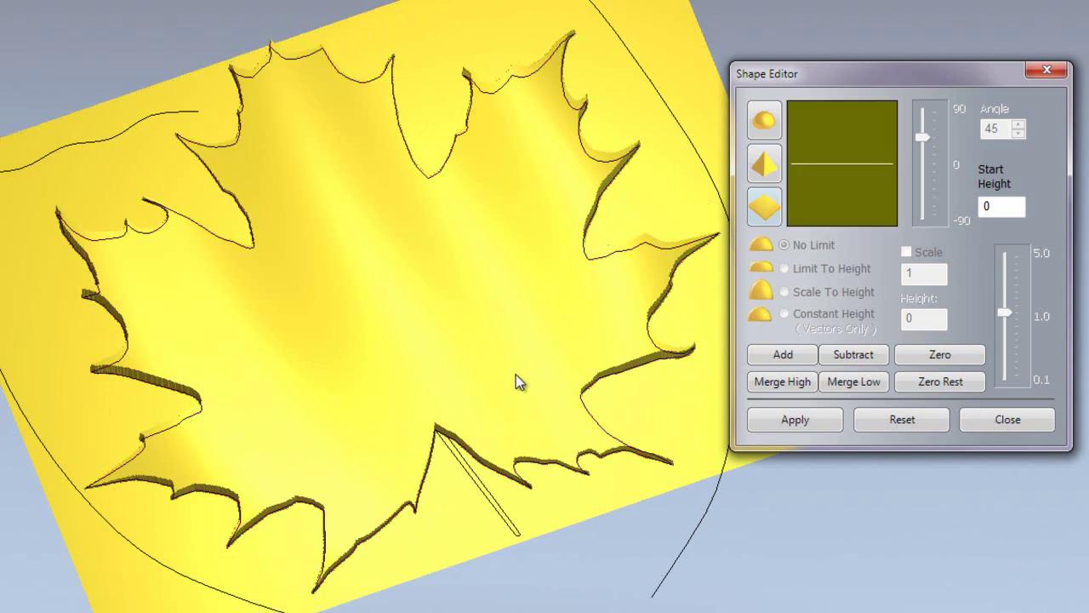
left_click(486, 500)
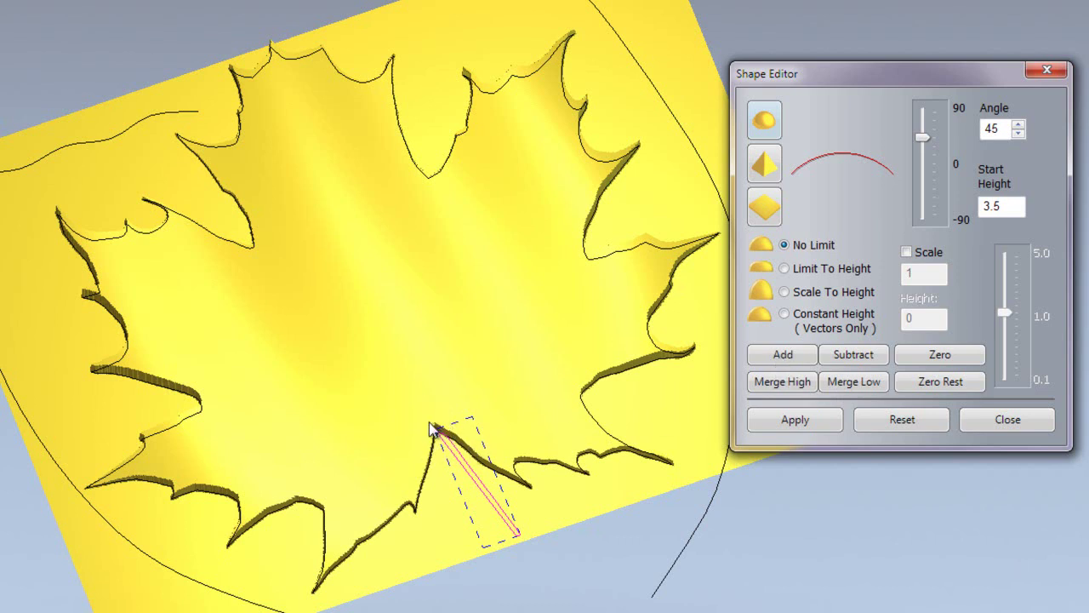
left_click(772, 382)
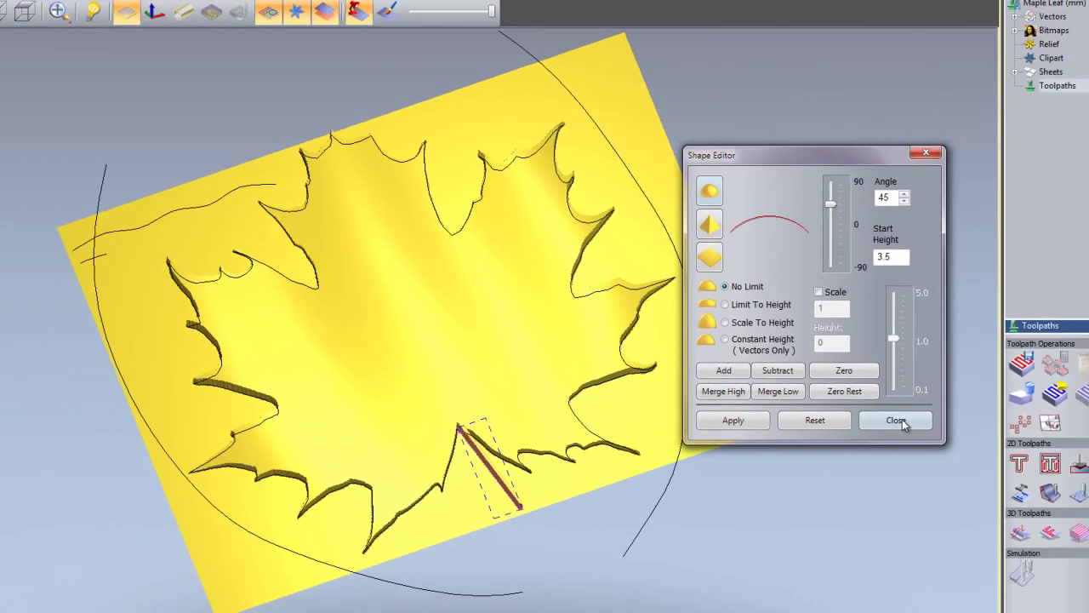
Close the Shape Editor, hide the vector outlines and orbit the shaded leaf relief
left_click(1008, 419)
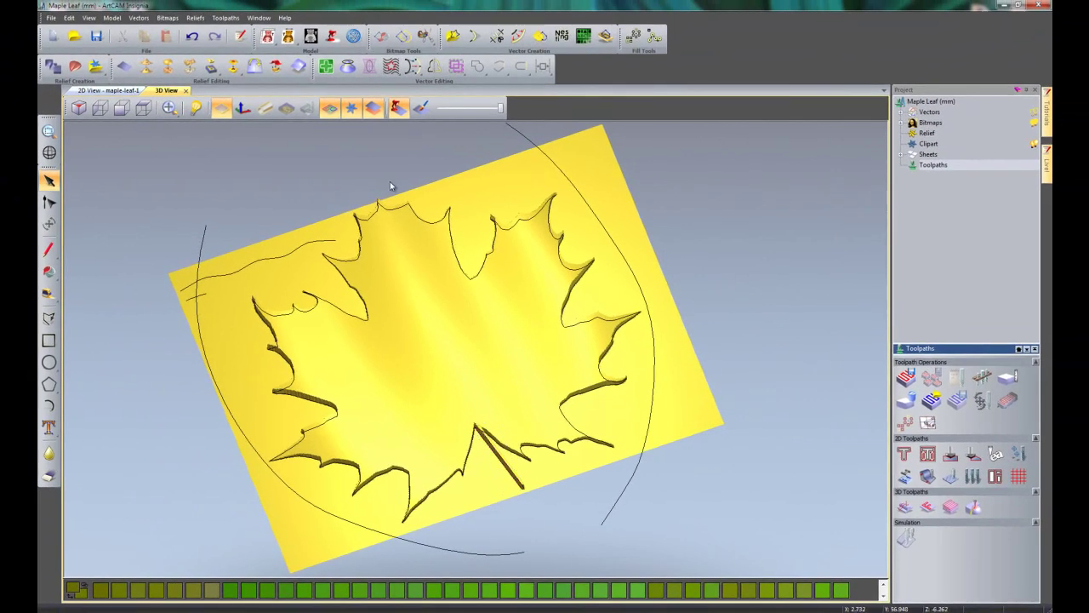
left_click(323, 97)
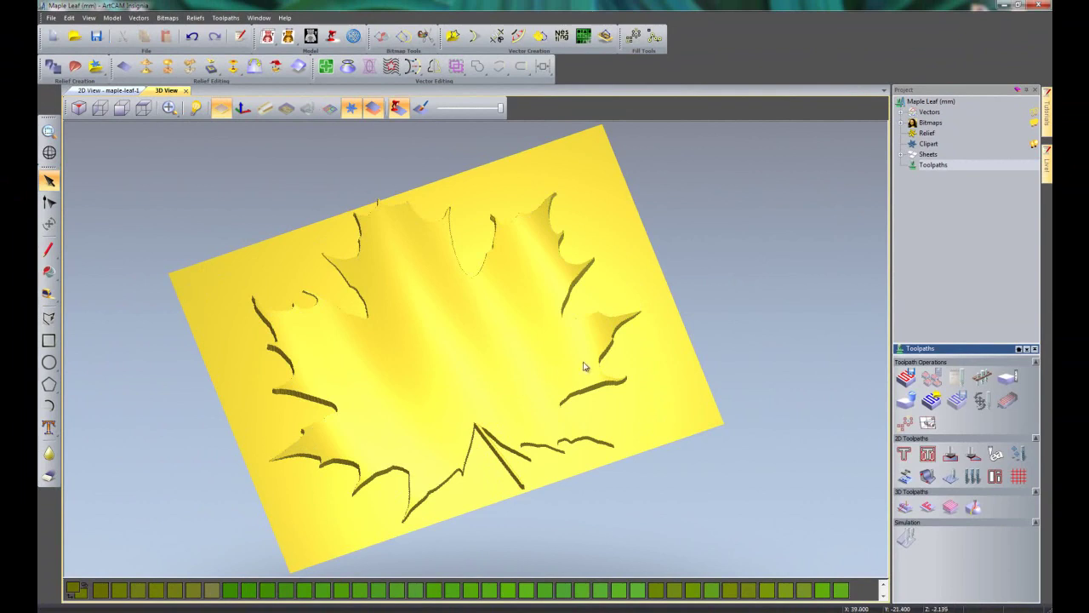
left_click_drag(584, 365, 581, 397)
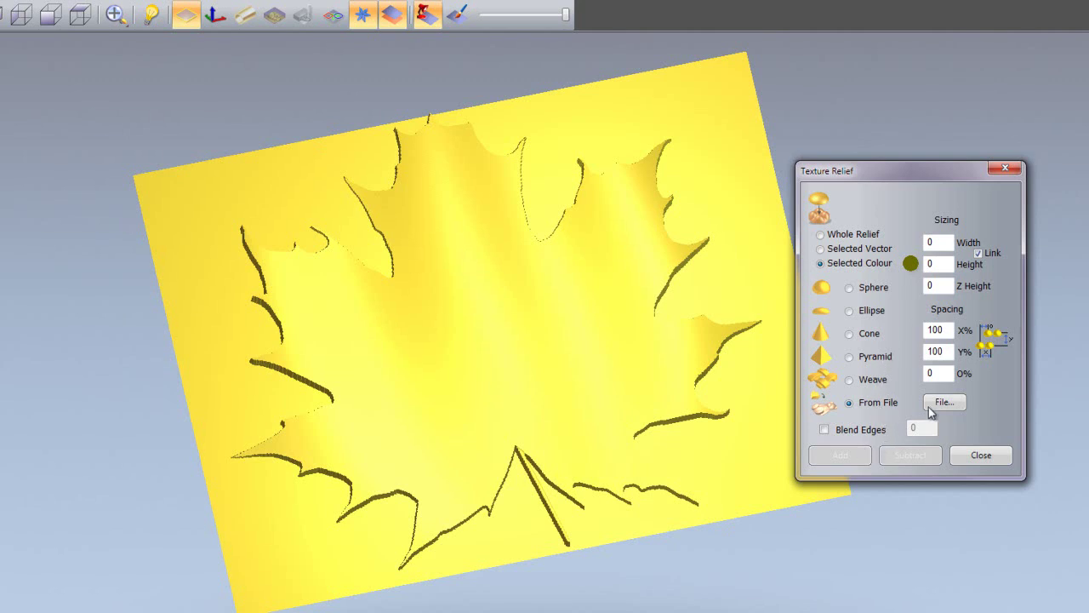
Limit the texture to Selected Vector and select the leaf outline vectors
left_click(820, 249)
left_click(333, 15)
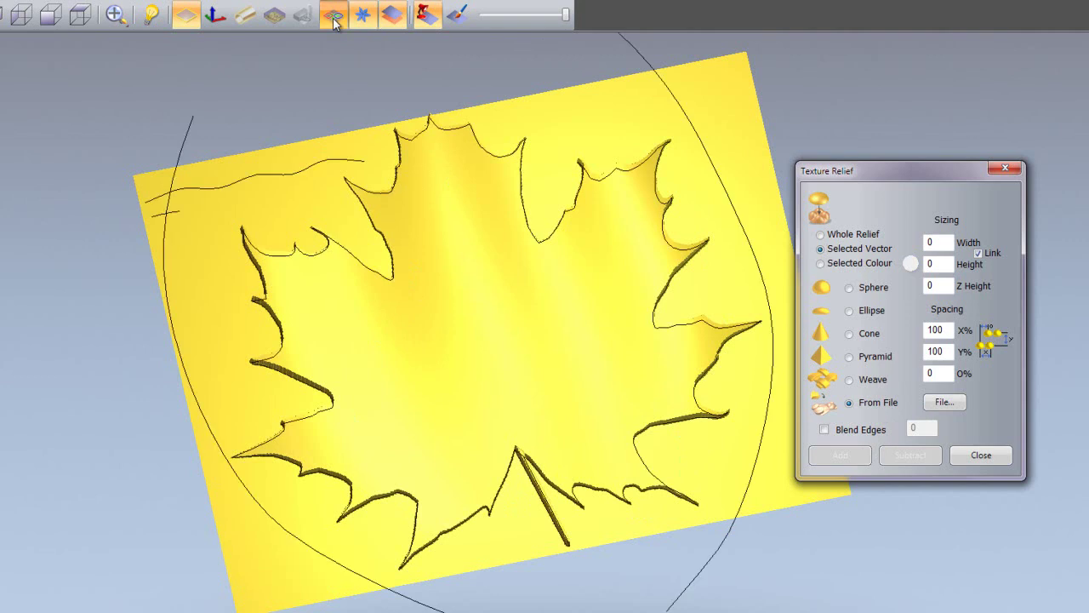
left_click(386, 243)
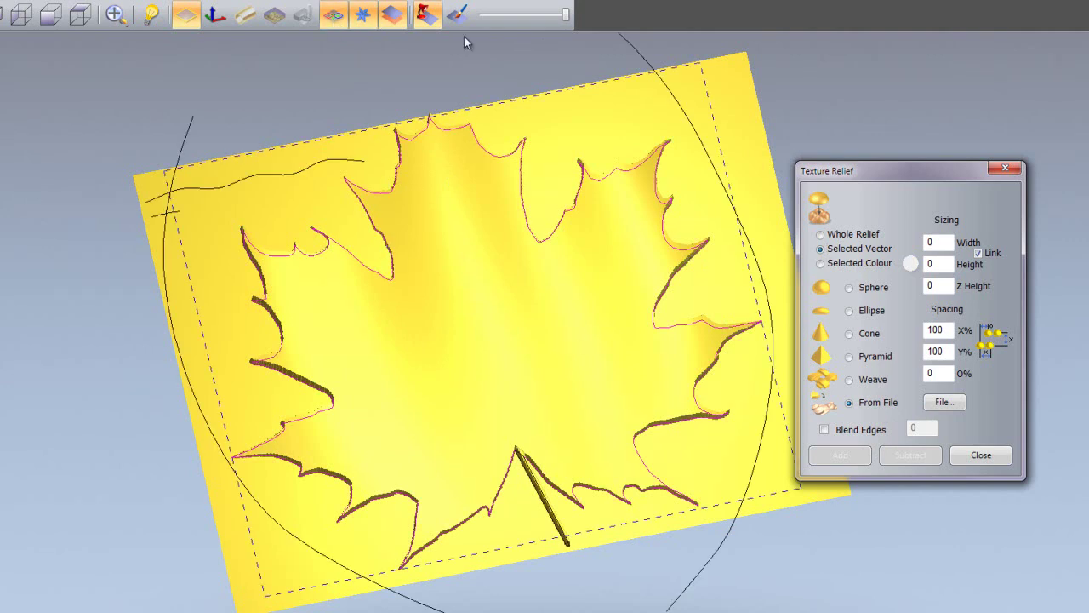
left_click(333, 15)
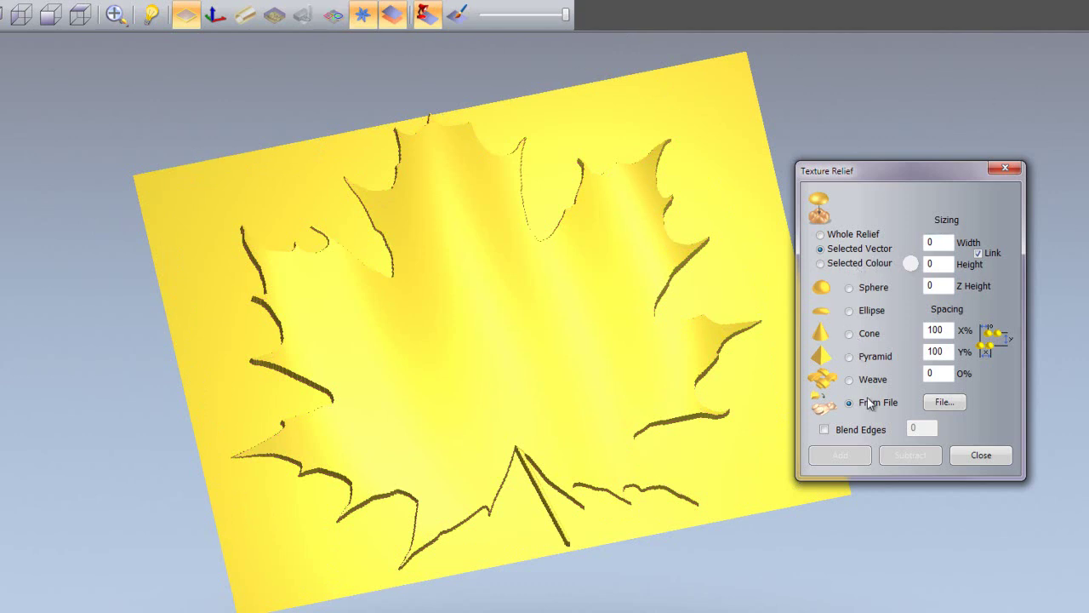
Load maple-leaf-1.jpg as the texture and add it onto the leaf at 150 × 112.6
left_click(938, 401)
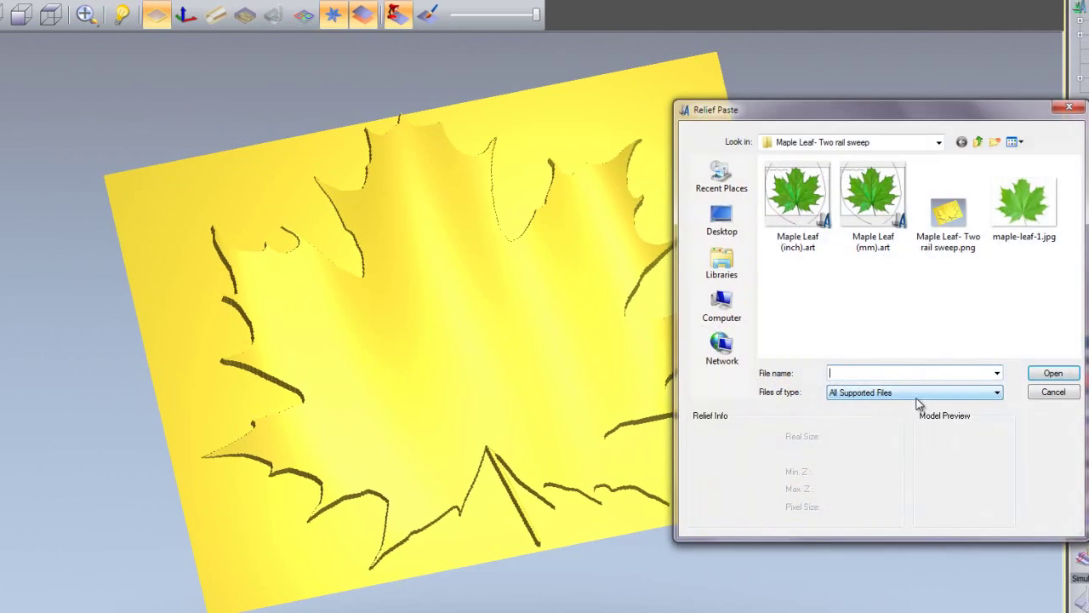
left_click(1024, 202)
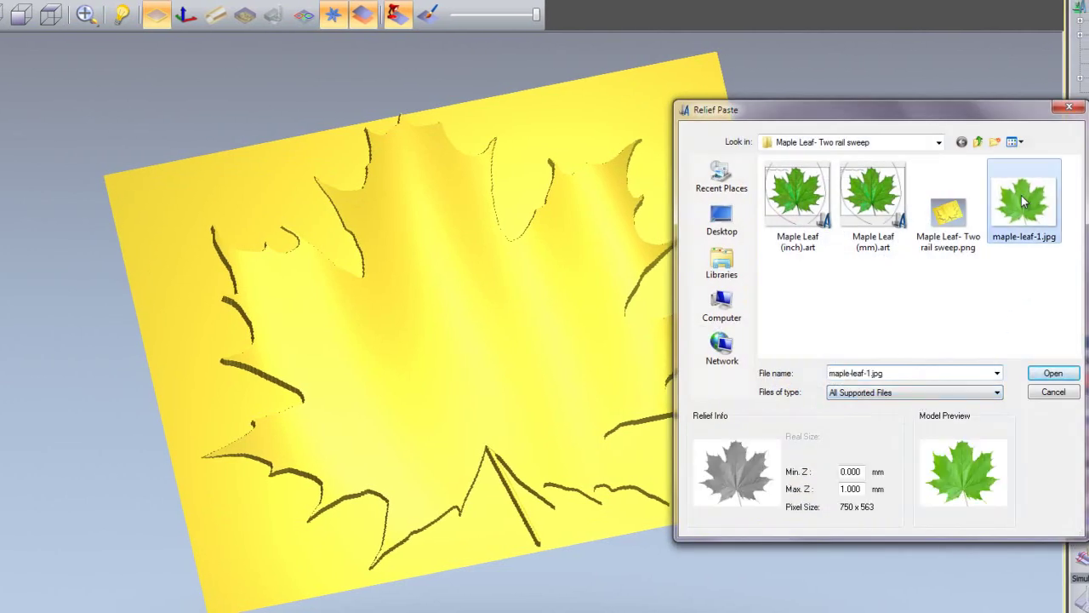
left_click(1053, 375)
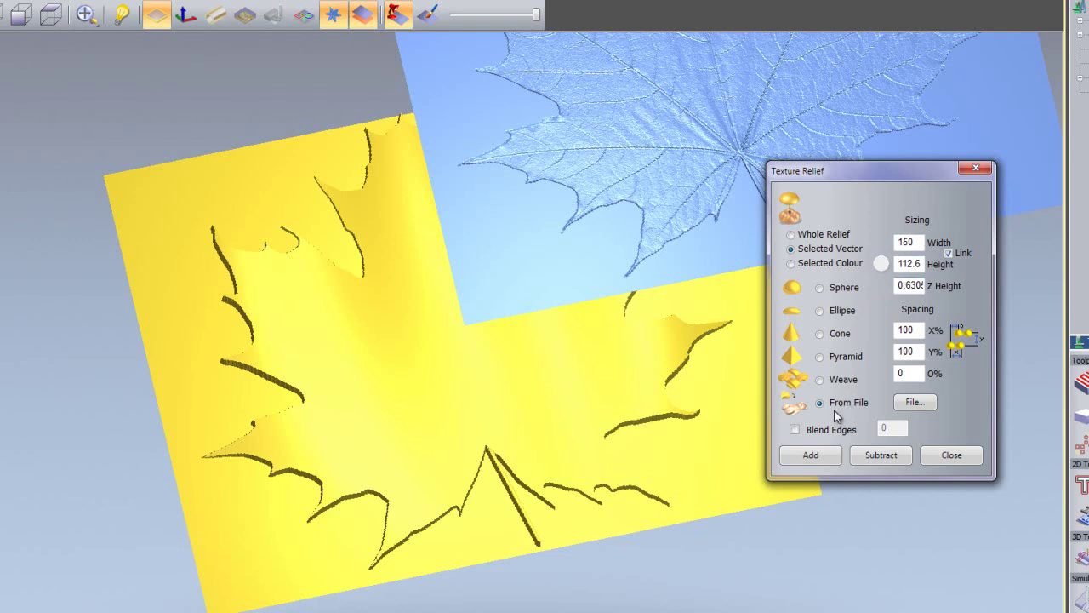
left_click(811, 457)
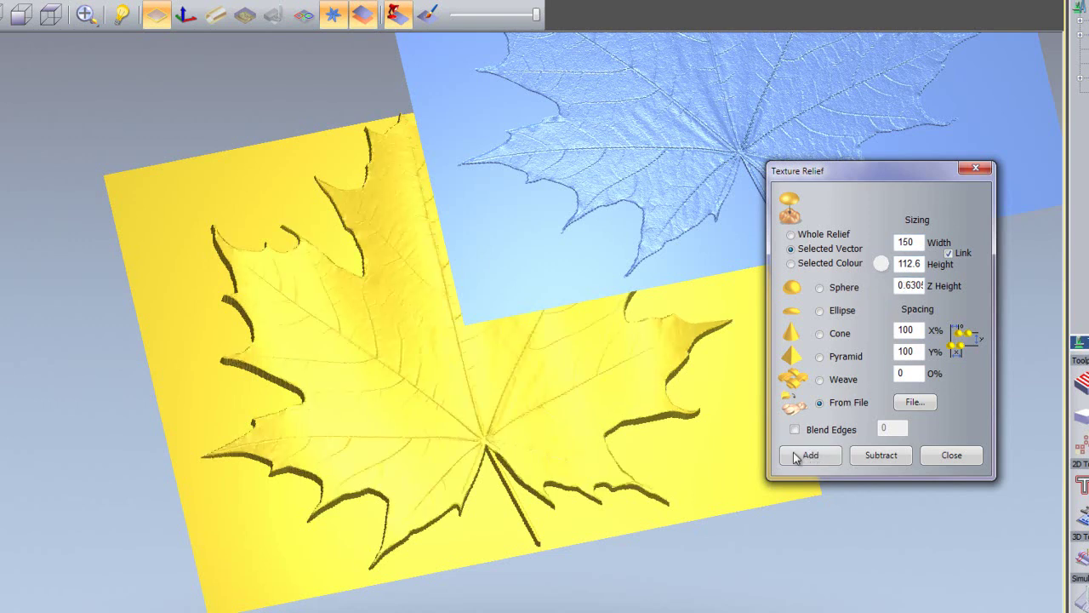
Close Texture Relief, orbit and zoom to the textured leaf, and show the Toolpaths page
left_click(954, 456)
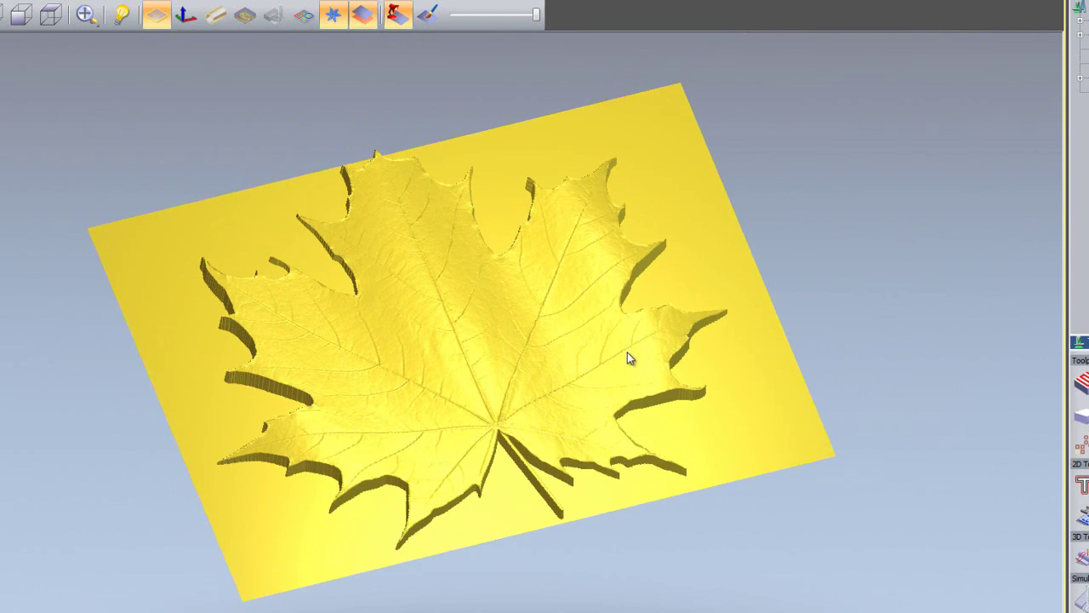
left_click_drag(603, 413, 590, 360)
scroll(518, 377, "up", 5)
scroll(596, 379, "down", 3)
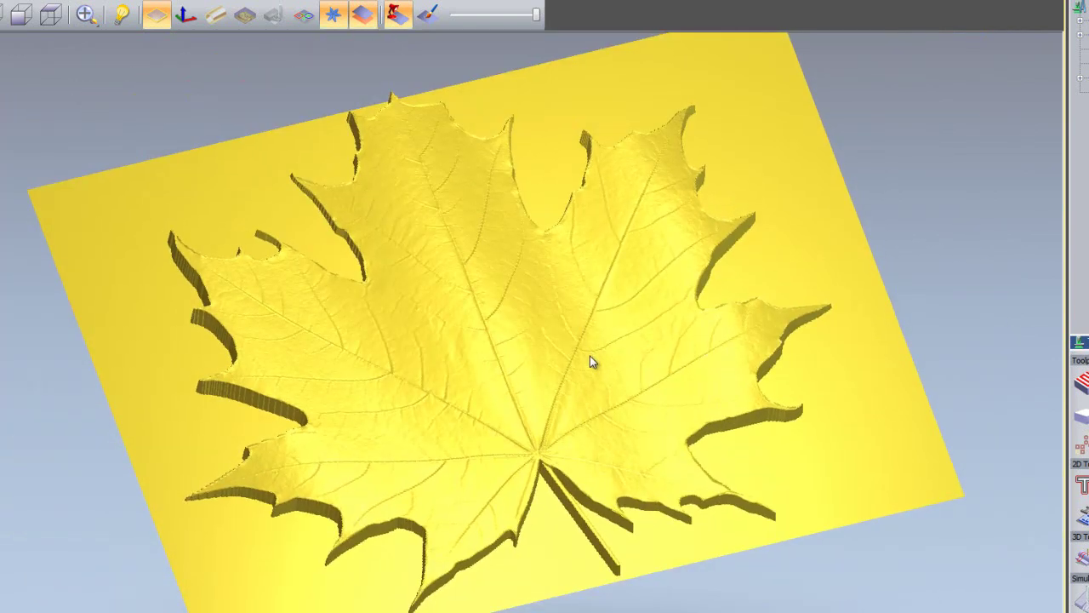
scroll(591, 360, "up", 3)
left_click_drag(551, 421, 599, 372)
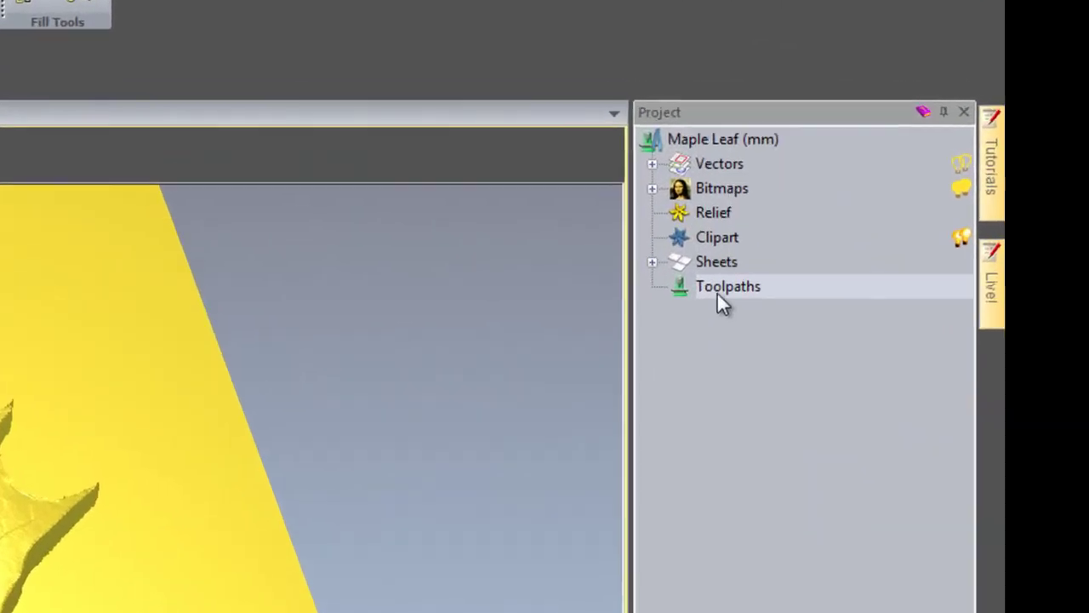
left_click(717, 289)
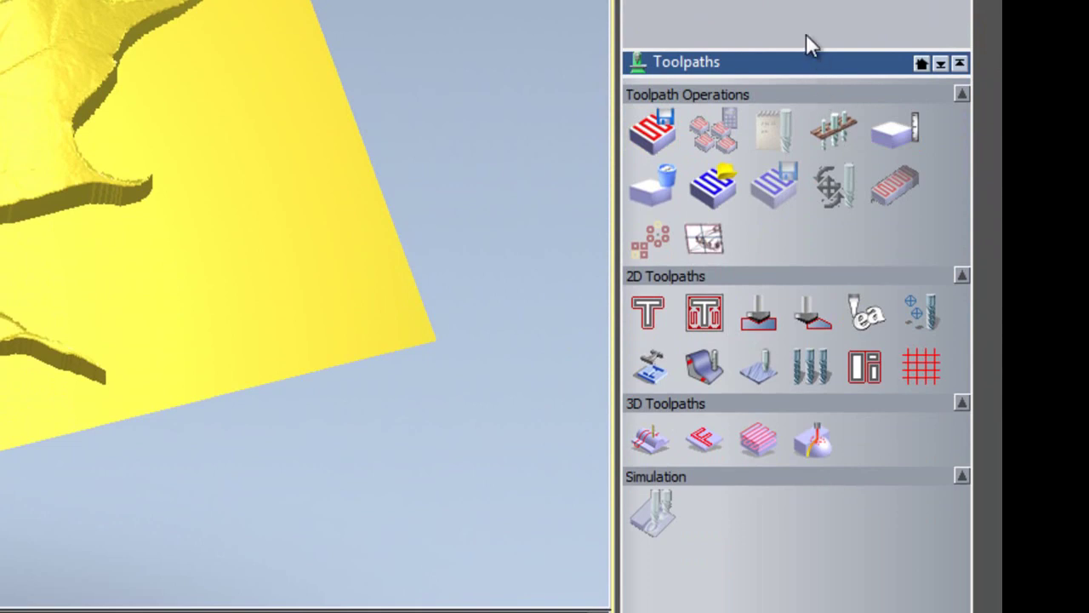
Start a new Machine Relief toolpath with Ball Nose 1.5 mm as the finishing tool
left_click(651, 437)
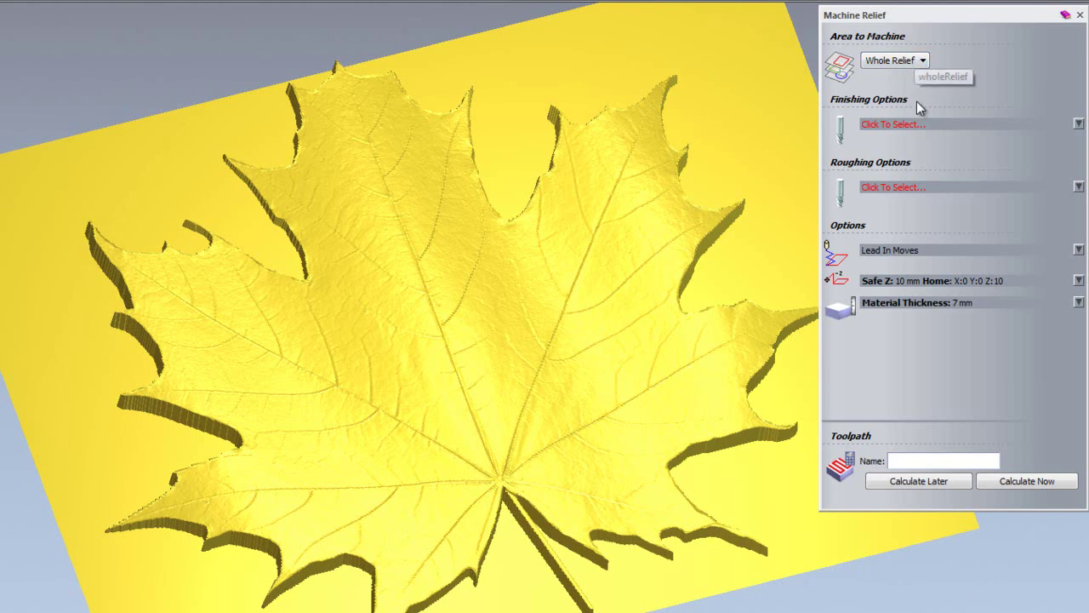
left_click(919, 124)
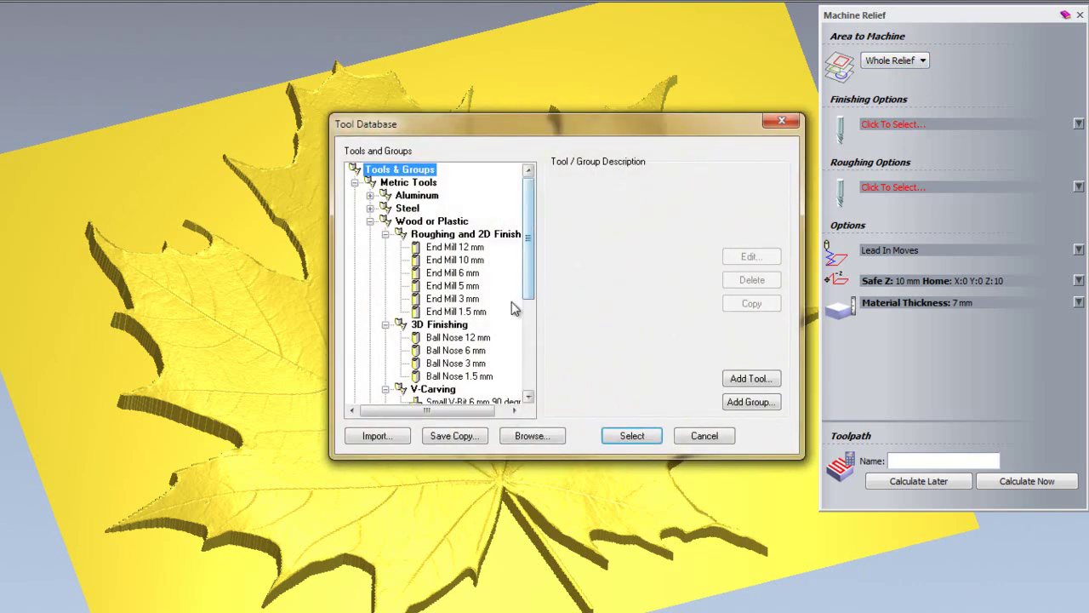
left_click(488, 377)
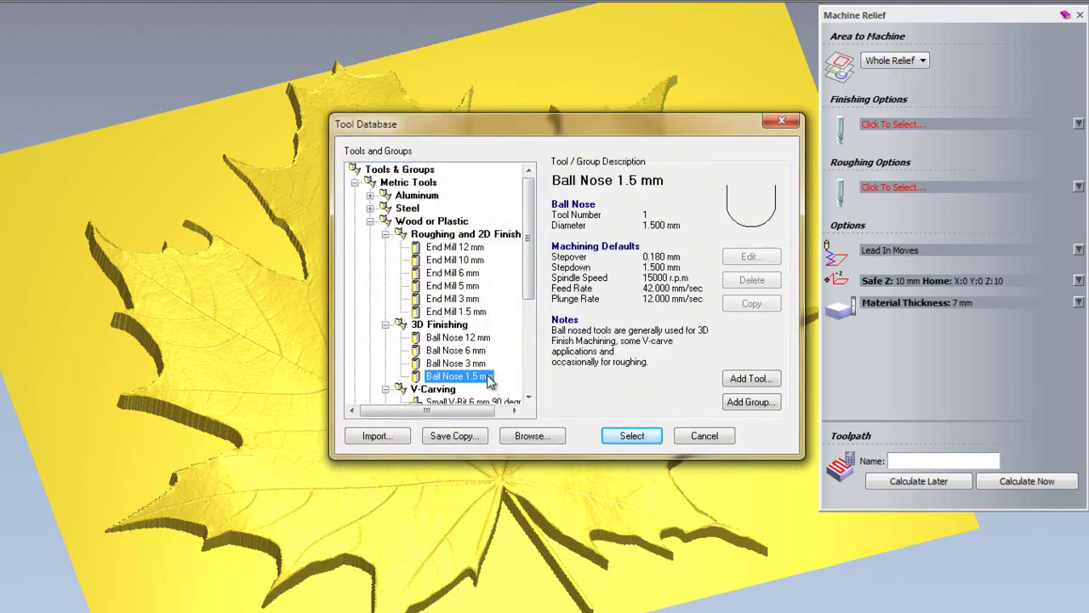
left_click(633, 436)
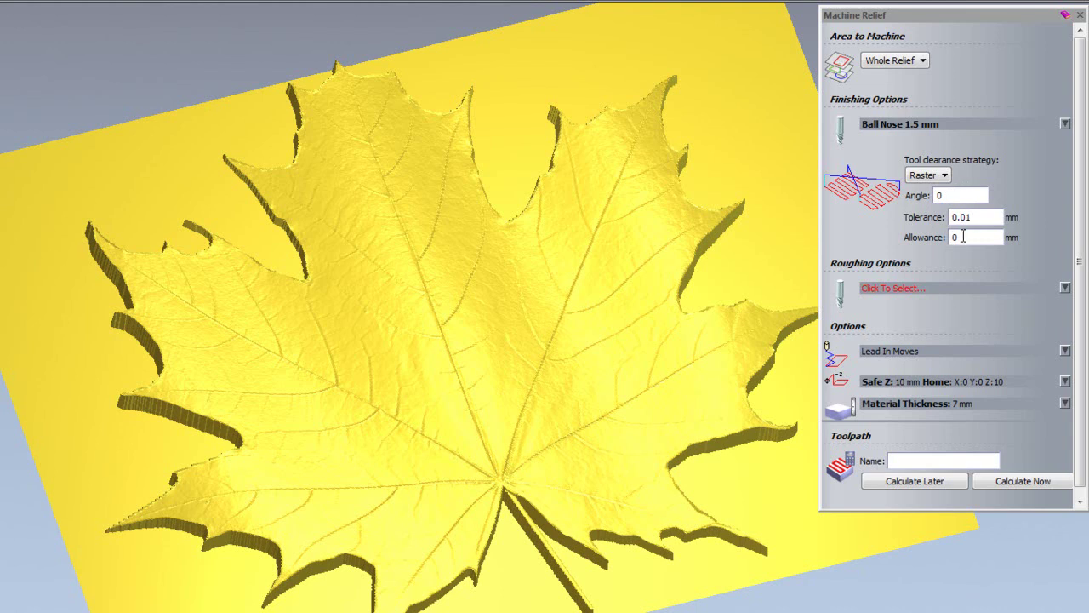
Set End Mill 12 mm as the roughing tool with a stepdown of 3
left_click(916, 287)
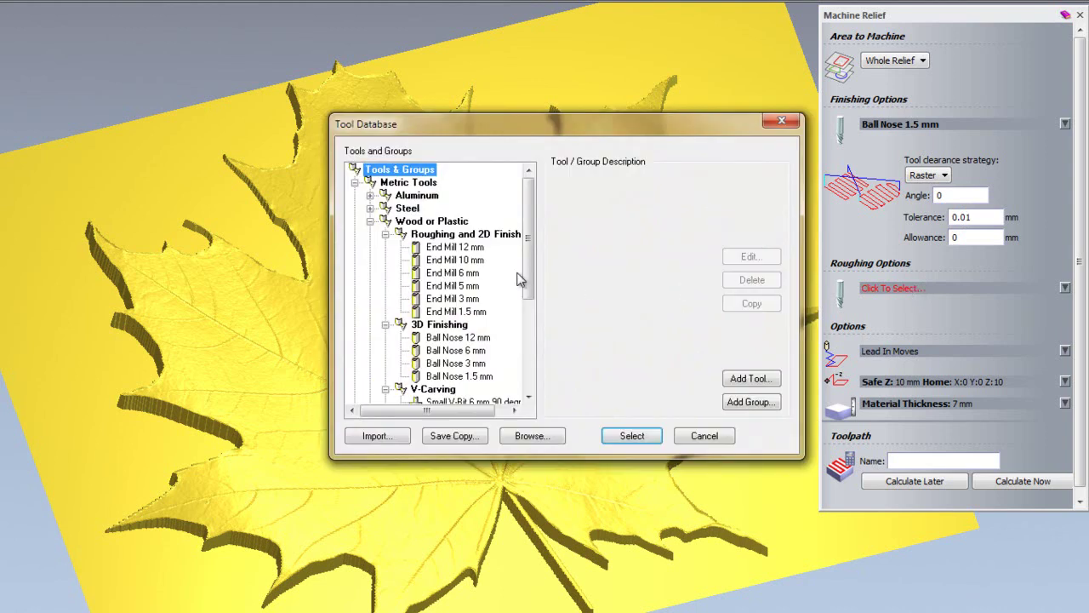
left_click(456, 247)
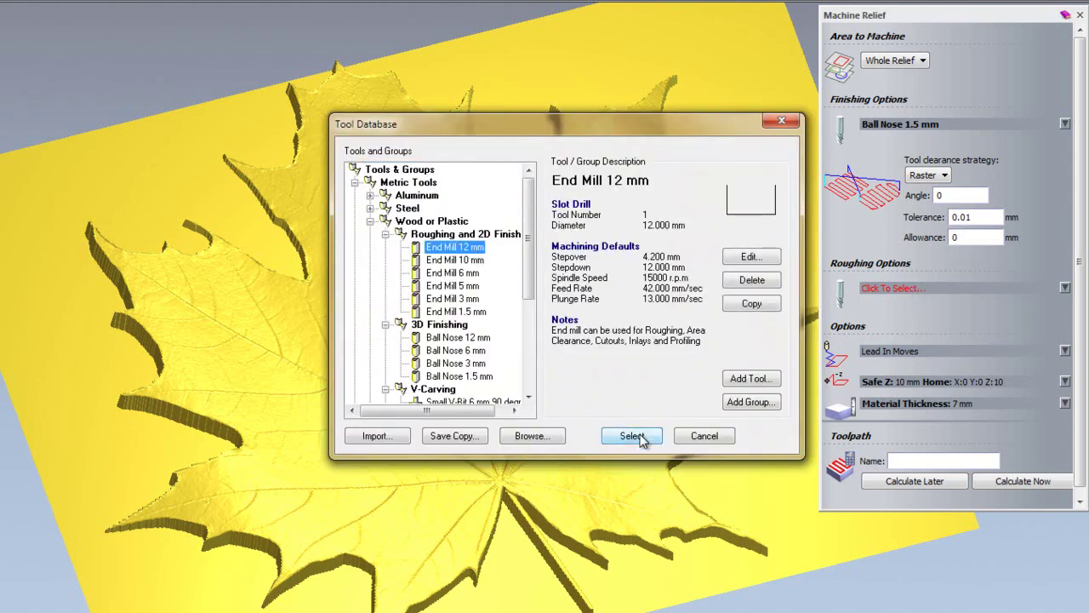
left_click(640, 436)
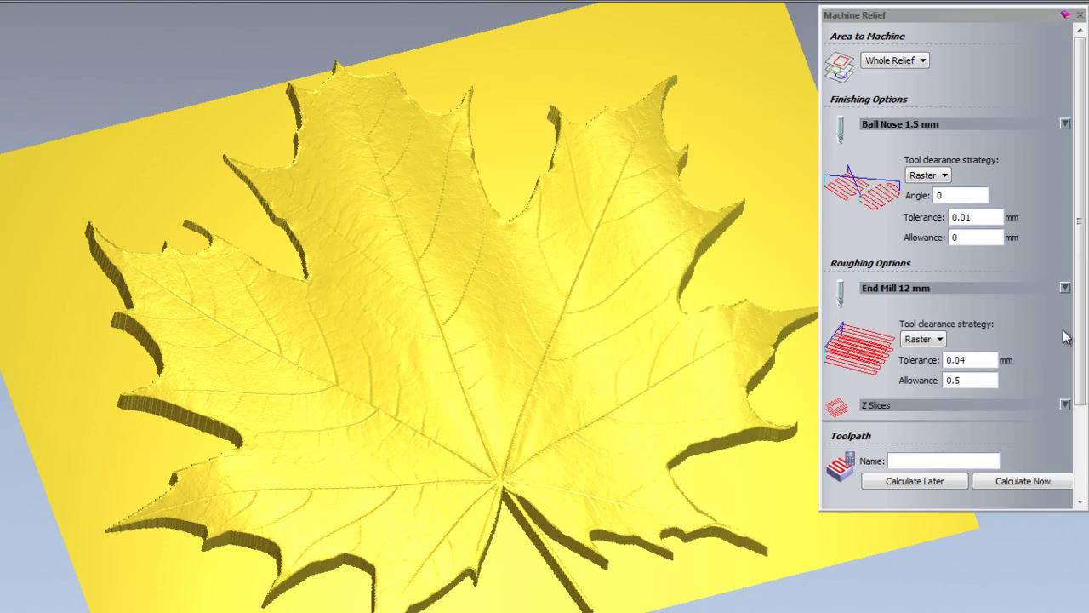
left_click(954, 287)
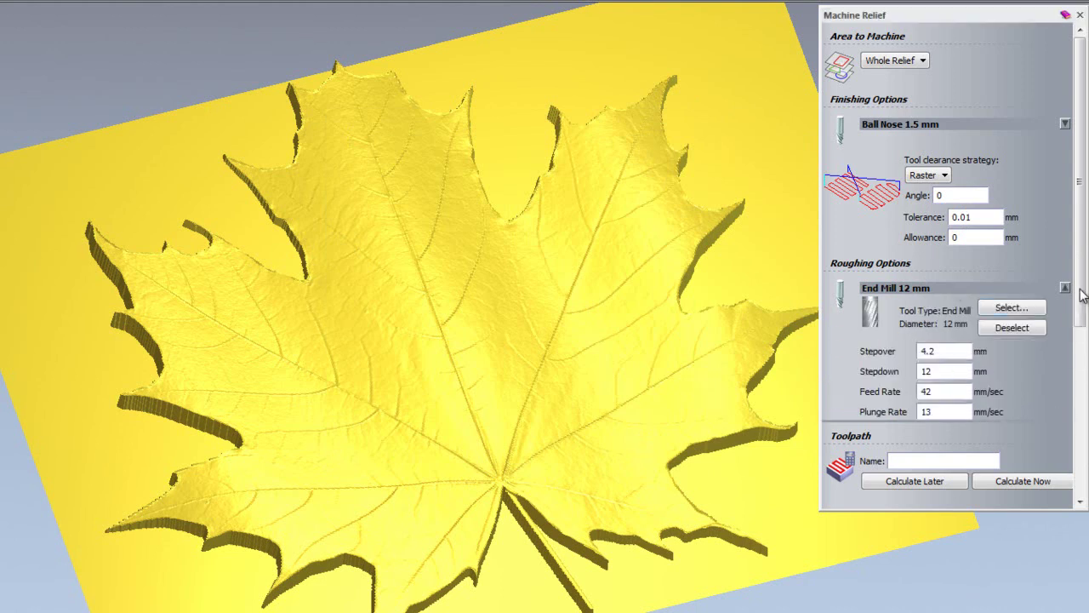
left_click_drag(1082, 297, 1084, 377)
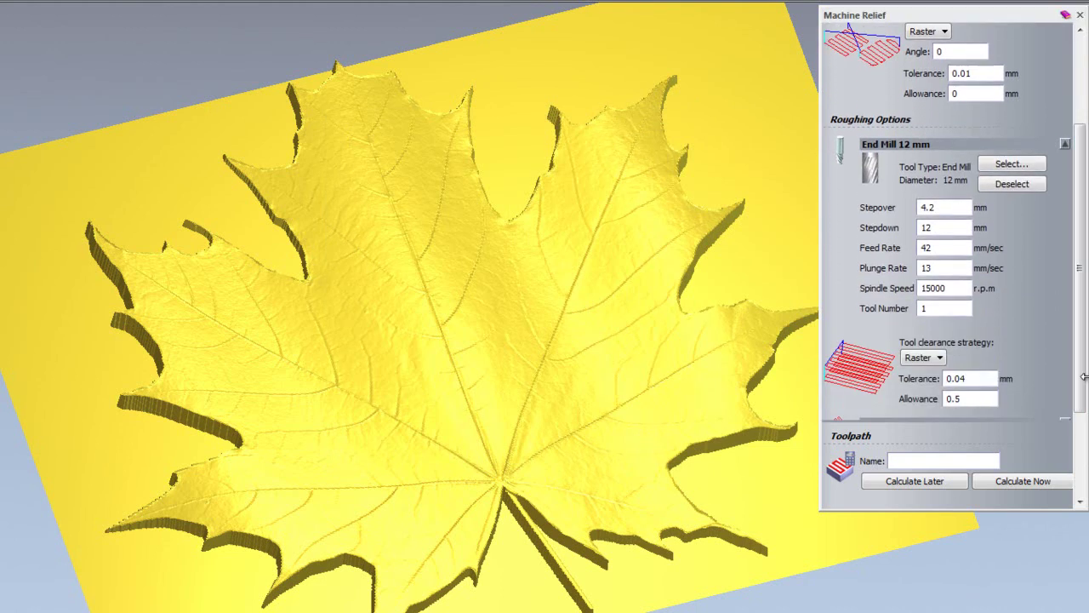
left_click(1065, 143)
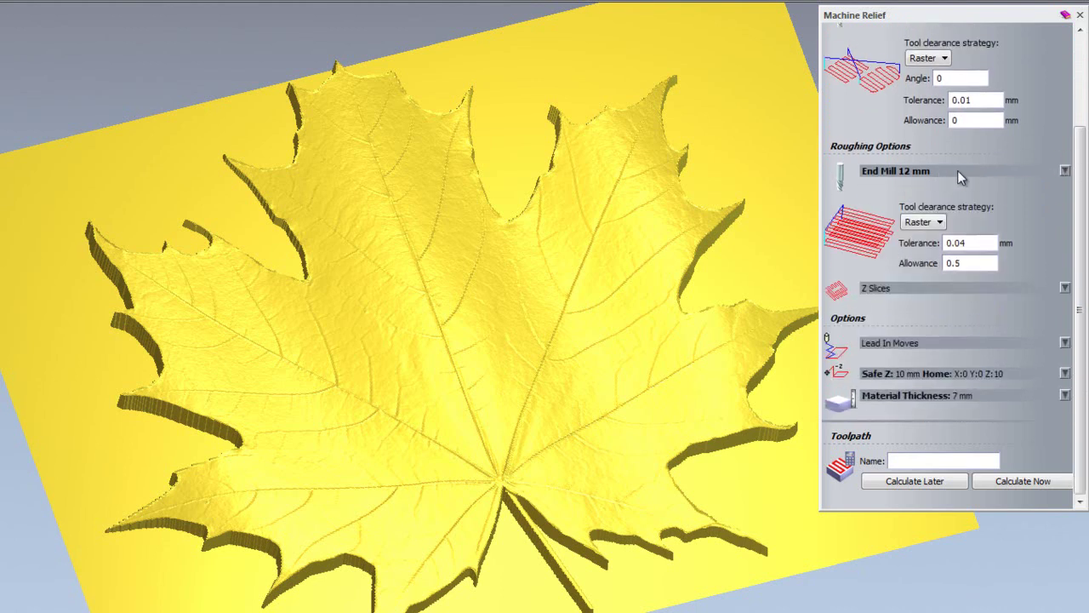
left_click(1031, 169)
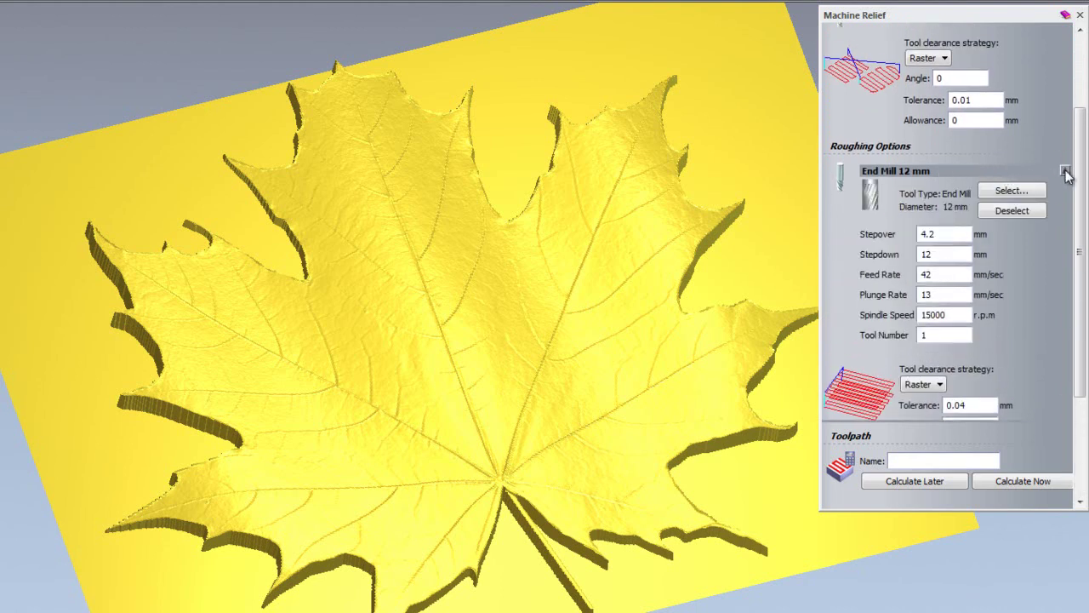
left_click_drag(943, 255, 863, 253)
type("3")
left_click(945, 169)
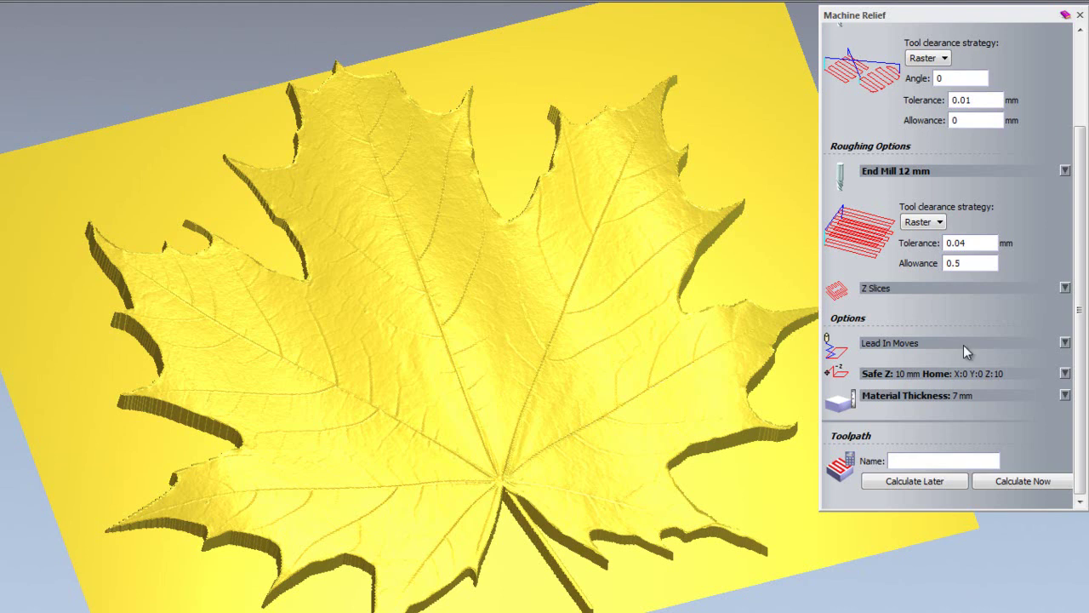
Review the Safe Z and home position values, then show the material thickness settings
left_click(902, 376)
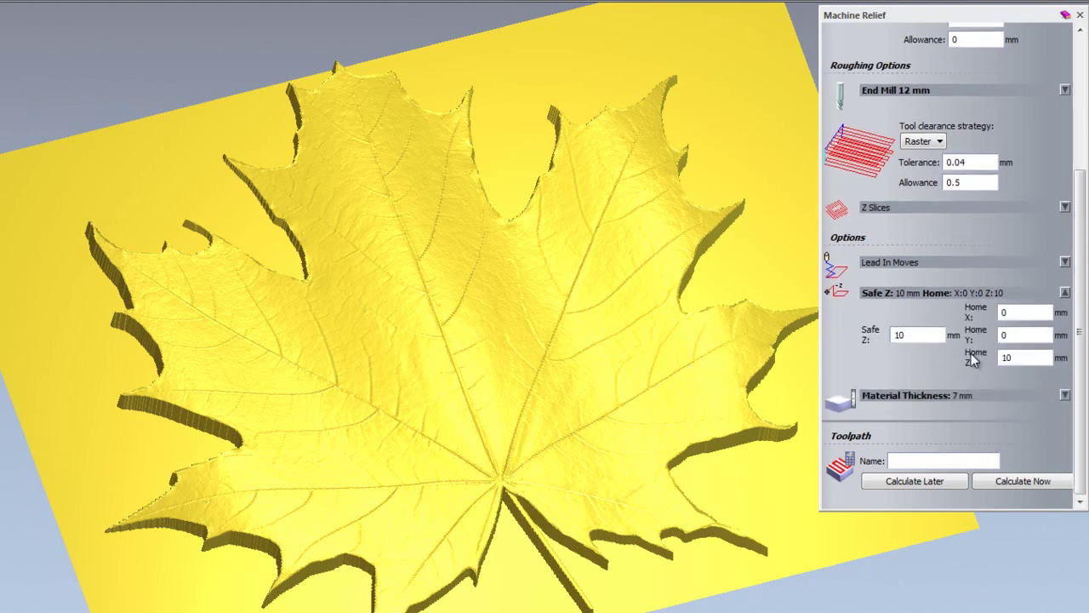
left_click(896, 291)
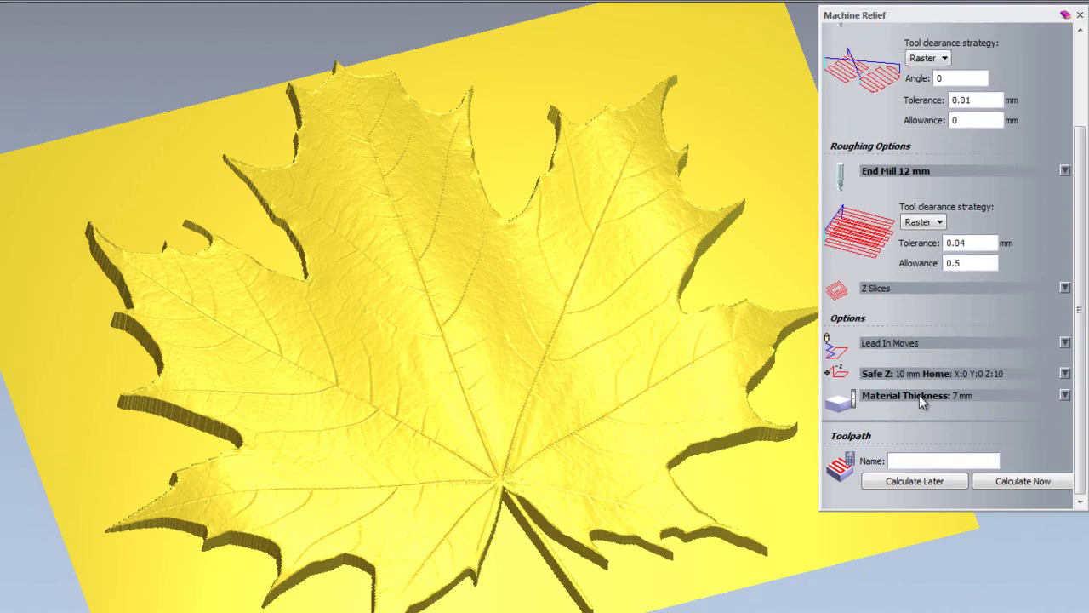
left_click(1064, 395)
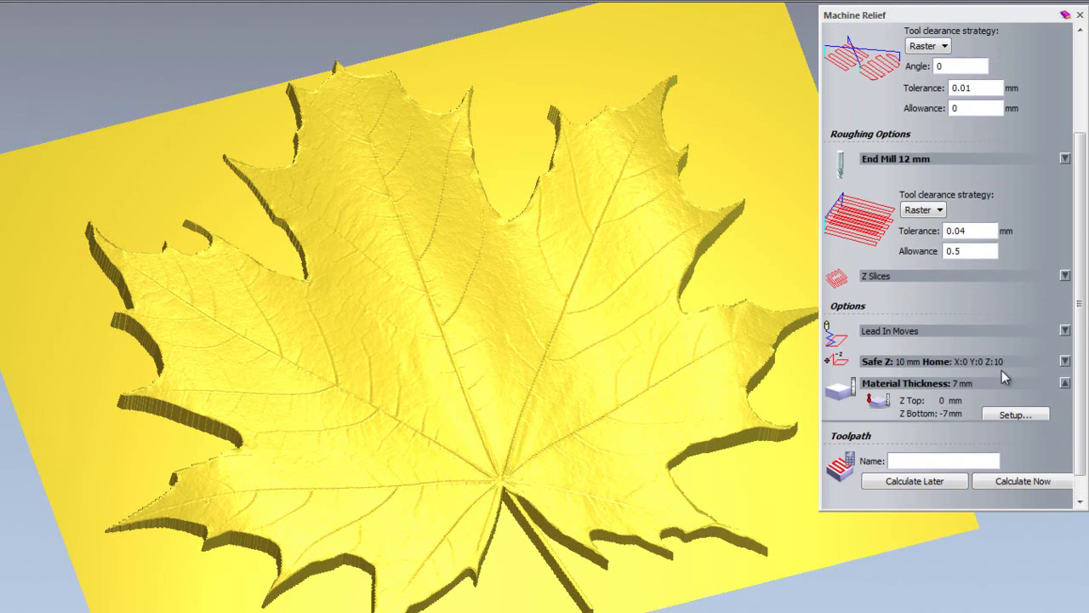
Confirm a 7 mm material thickness in Material Setup
left_click(1012, 382)
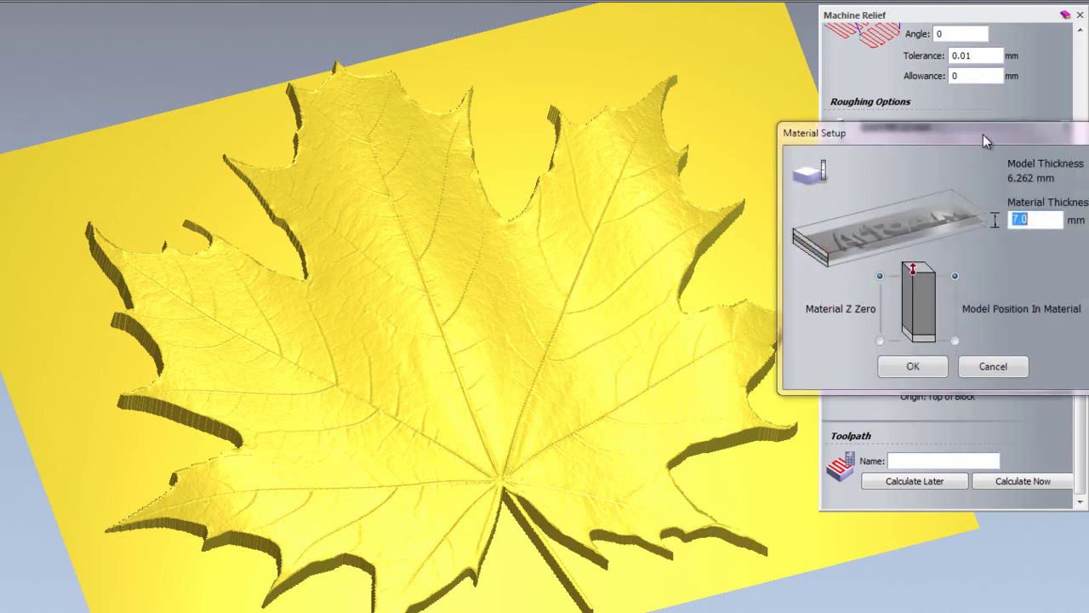
left_click_drag(983, 135, 582, 151)
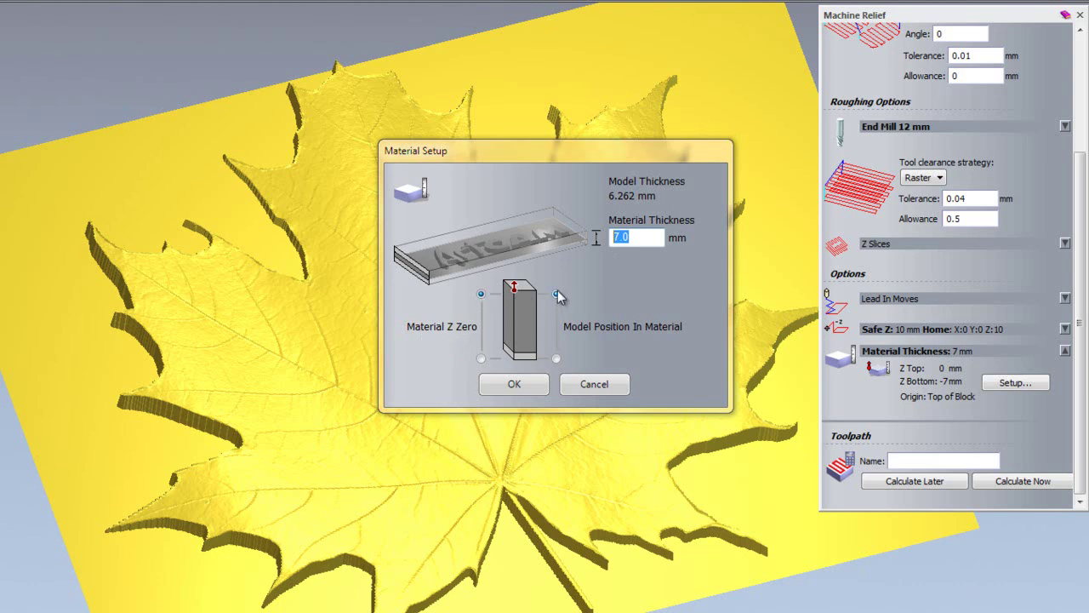
left_click(519, 383)
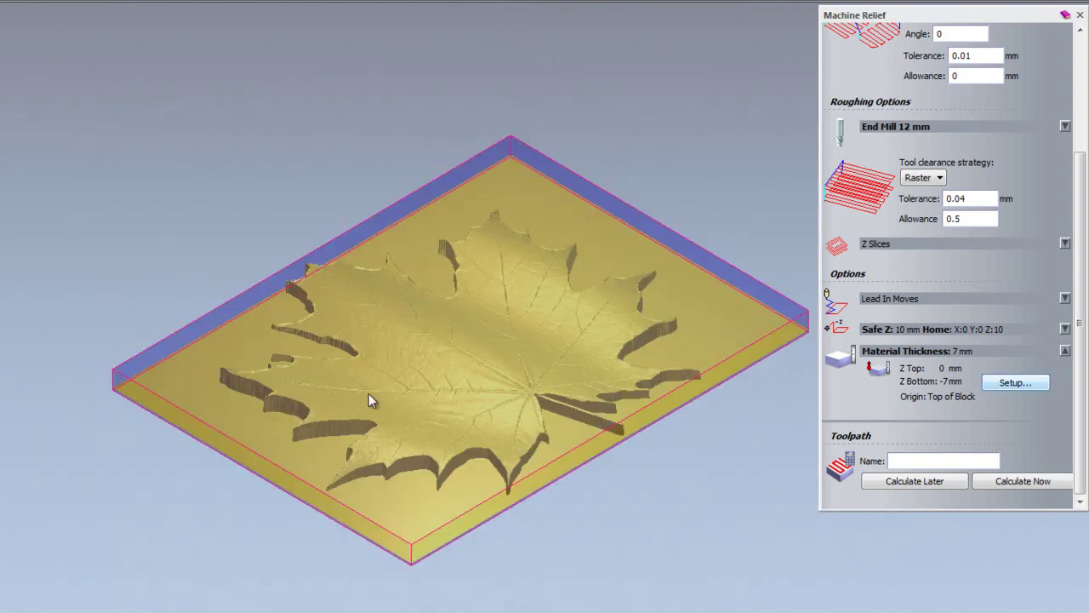
Calculate the Machine Relief toolpaths and close the Machine Relief settings
left_click_drag(720, 402, 611, 520)
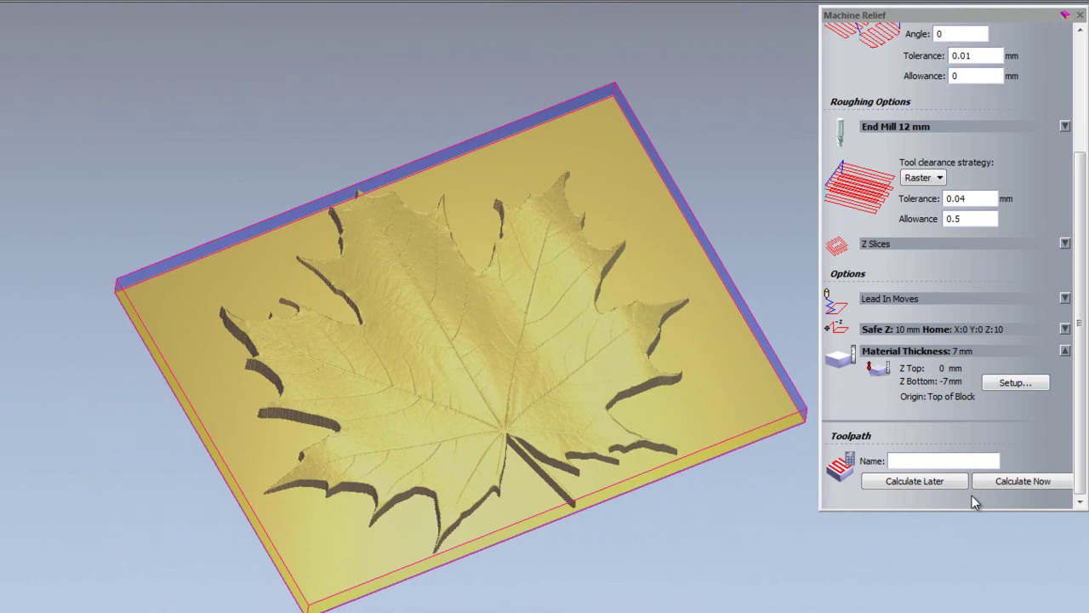
left_click(1002, 480)
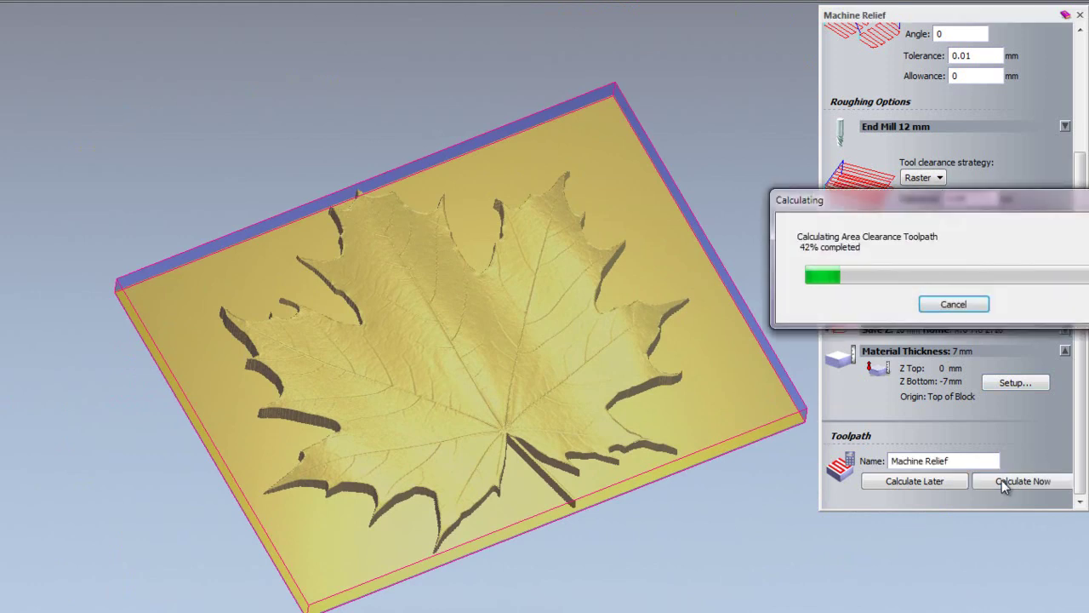
left_click_drag(676, 403, 526, 470)
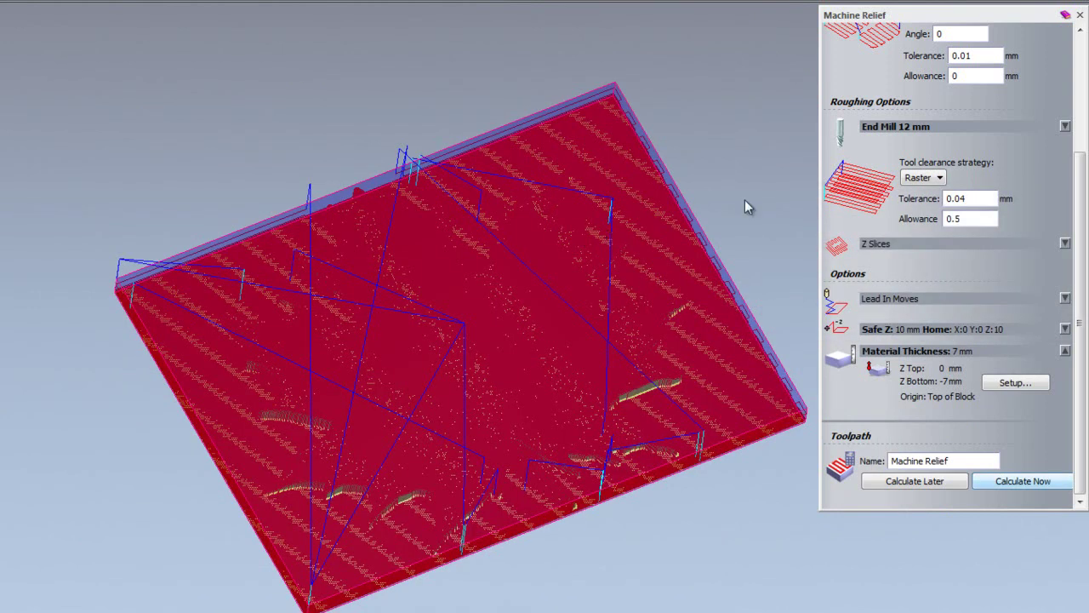
left_click(1081, 16)
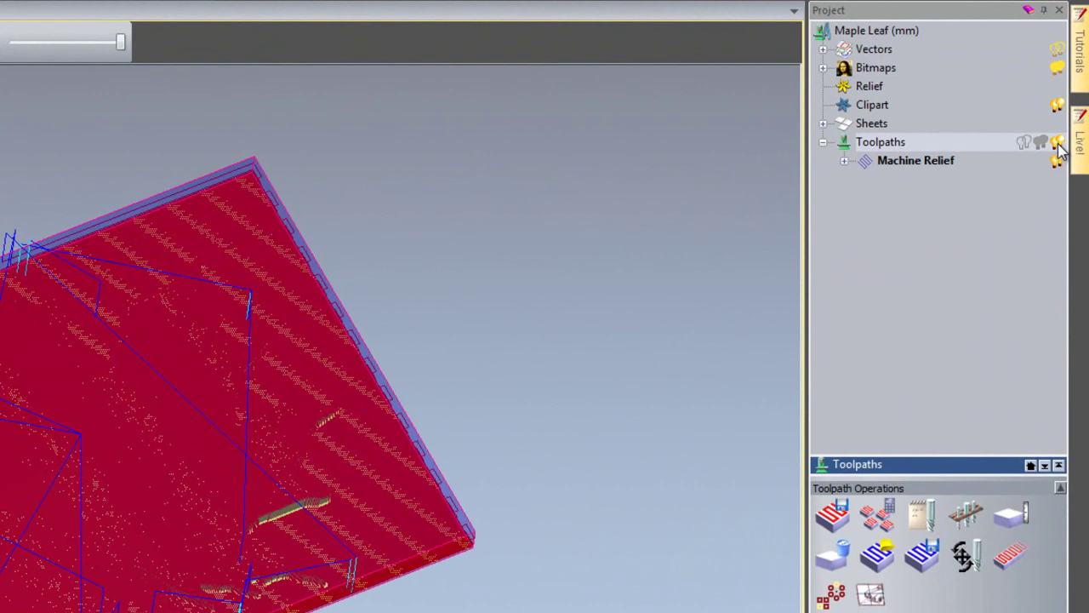
Toggle the toolpath preview visibility over the leaf relief
left_click(1058, 143)
left_click(1058, 143)
left_click(1058, 142)
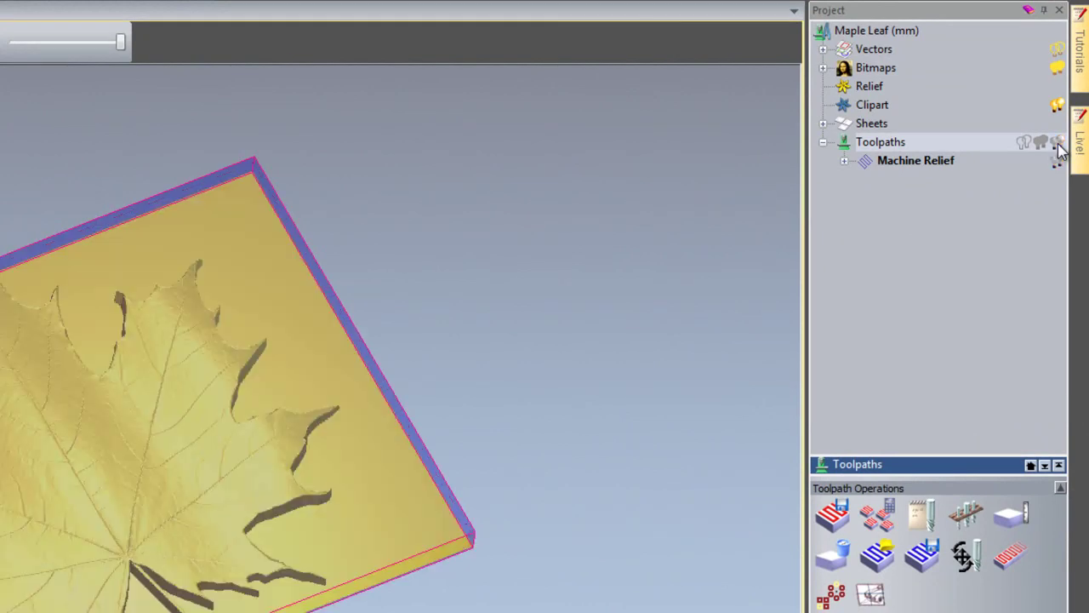
left_click(1058, 142)
left_click(1058, 142)
Expand Machine Relief to check the End Mill 12 mm roughing toolpath, then hide all toolpaths
left_click(843, 161)
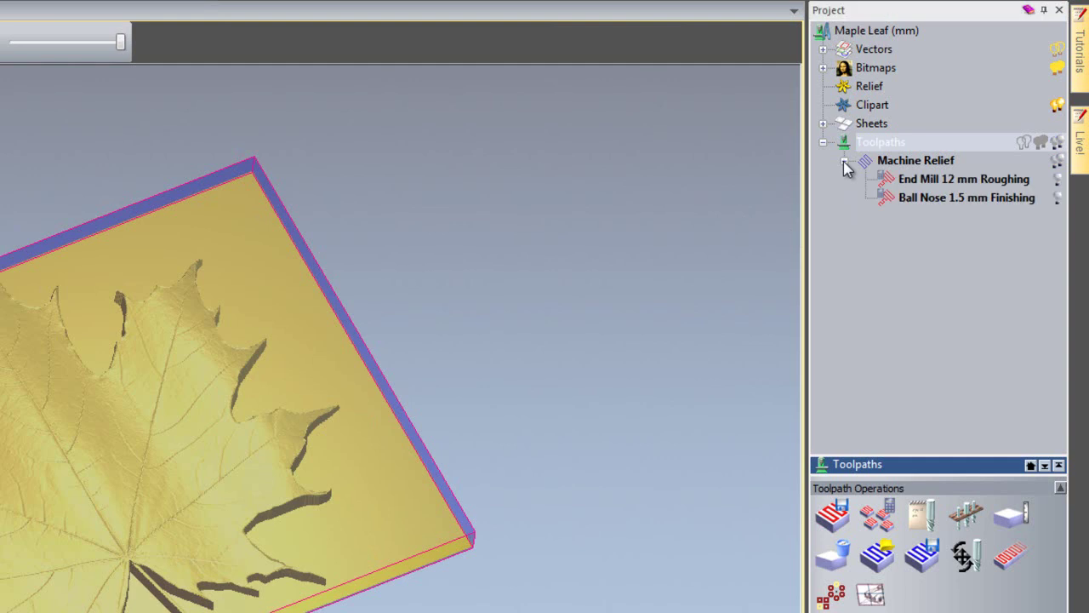
left_click(1058, 180)
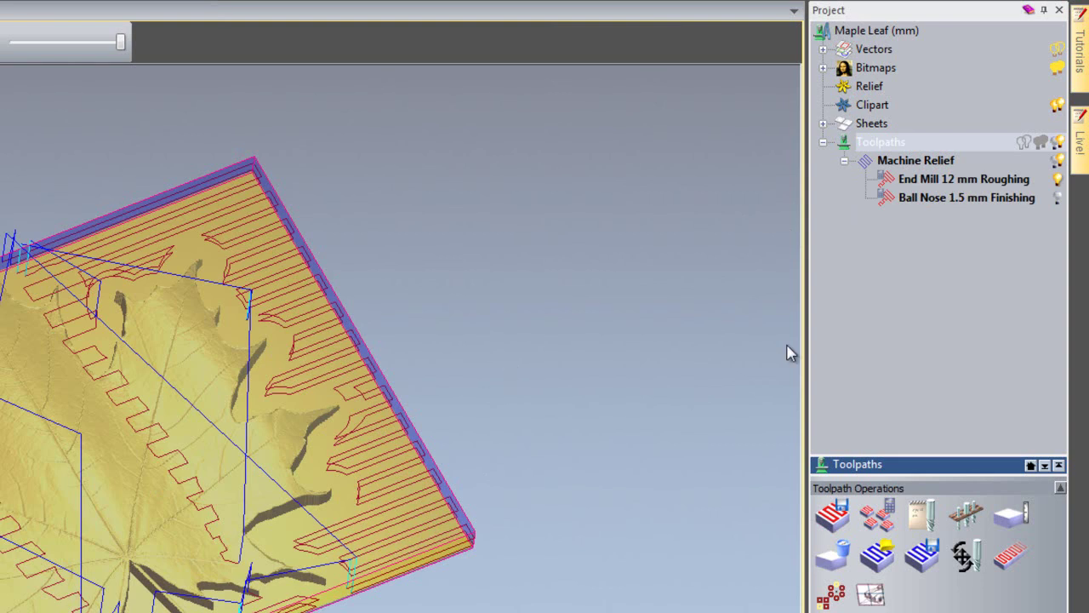
left_click(1058, 141)
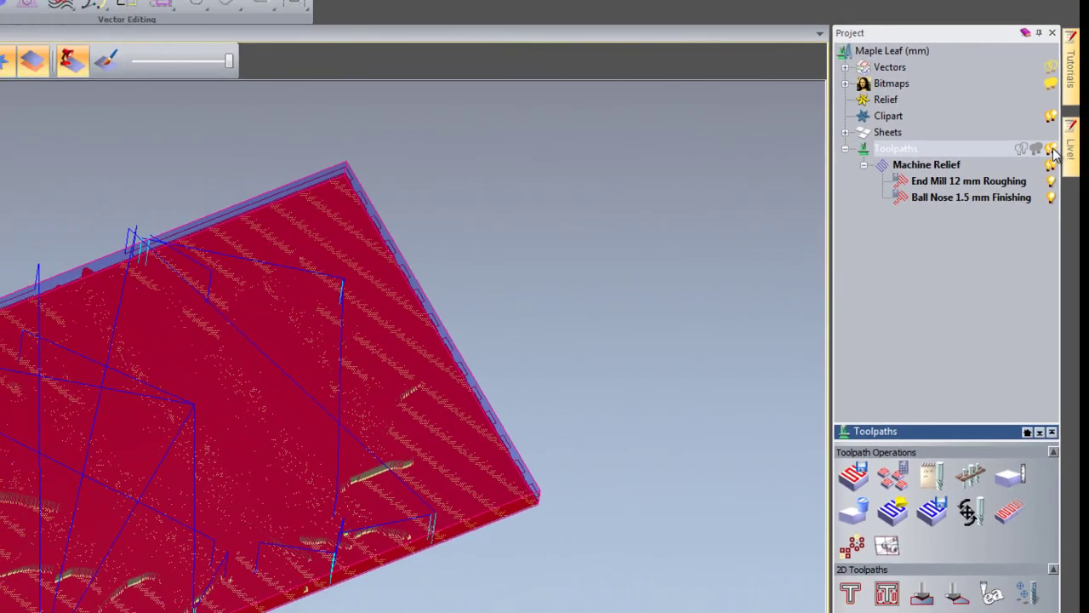
left_click(1058, 141)
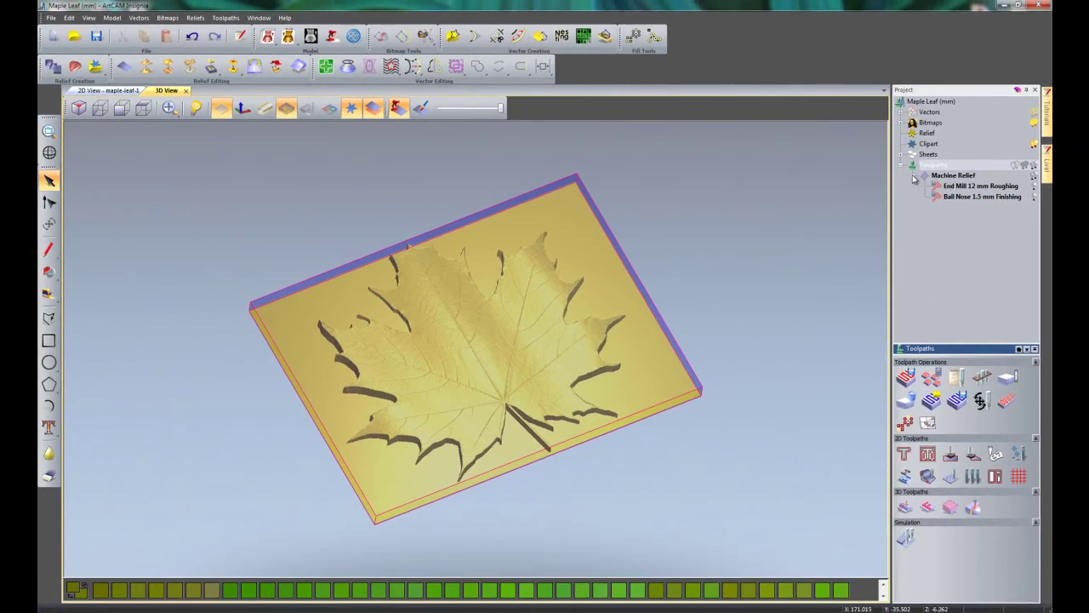
left_click(913, 177)
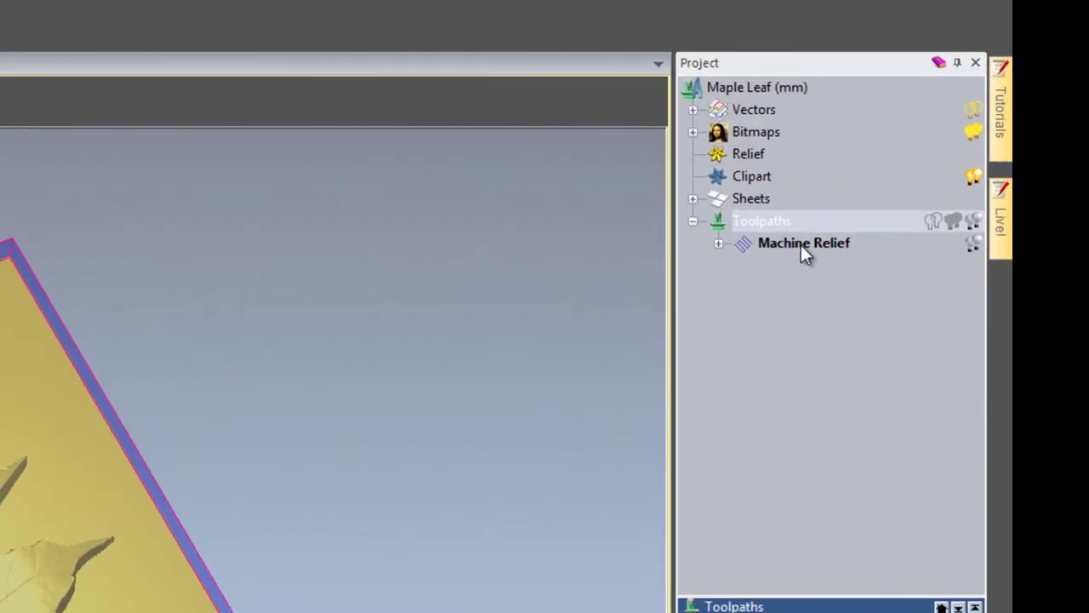
Simulate the Machine Relief toolpath, accepting the default block definition
right_click(802, 245)
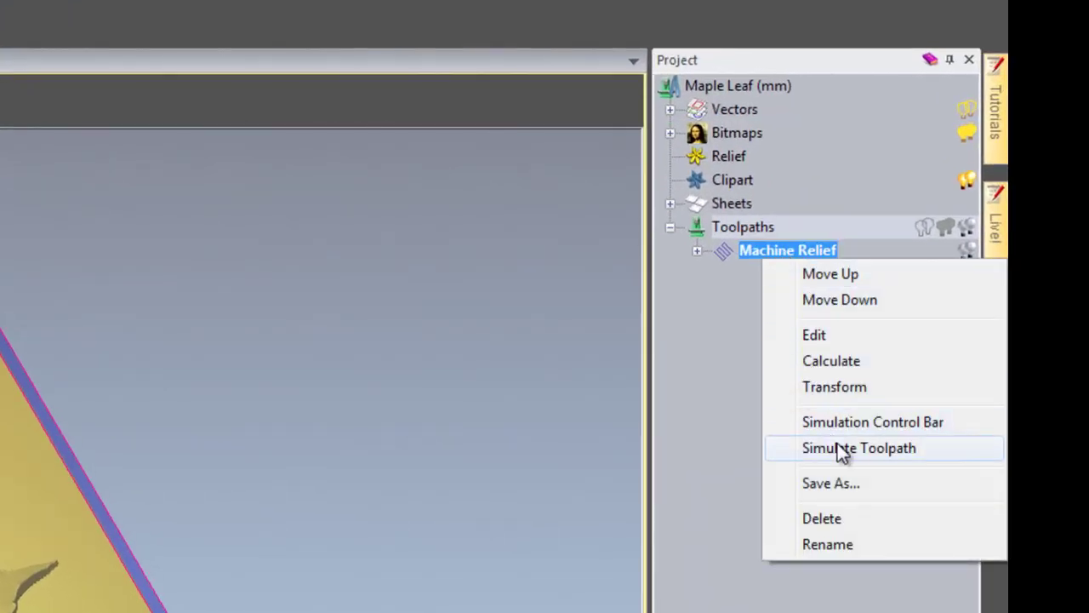
left_click(838, 444)
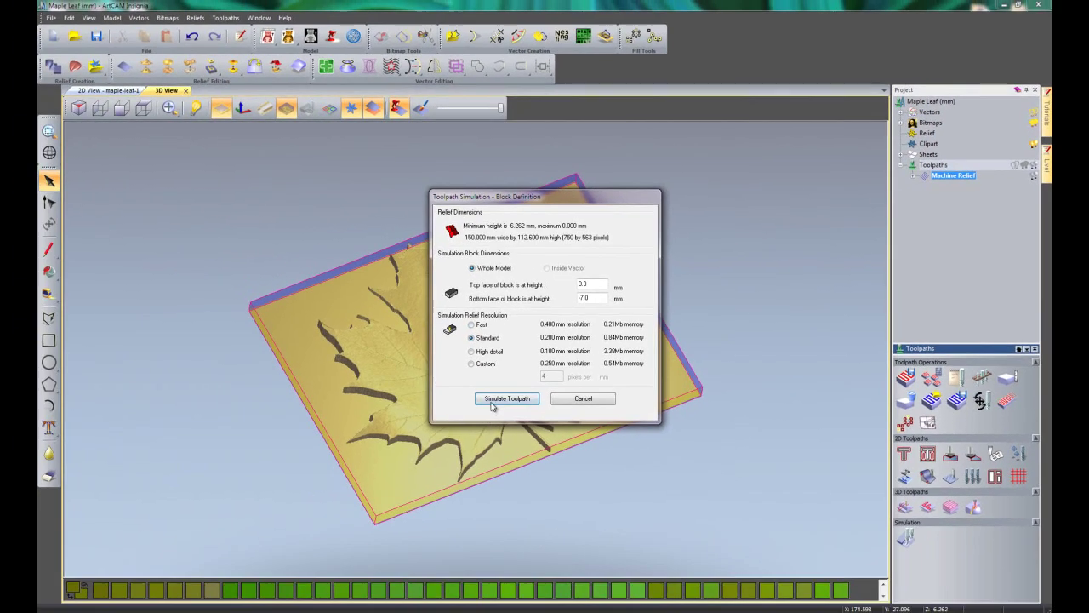
left_click(507, 398)
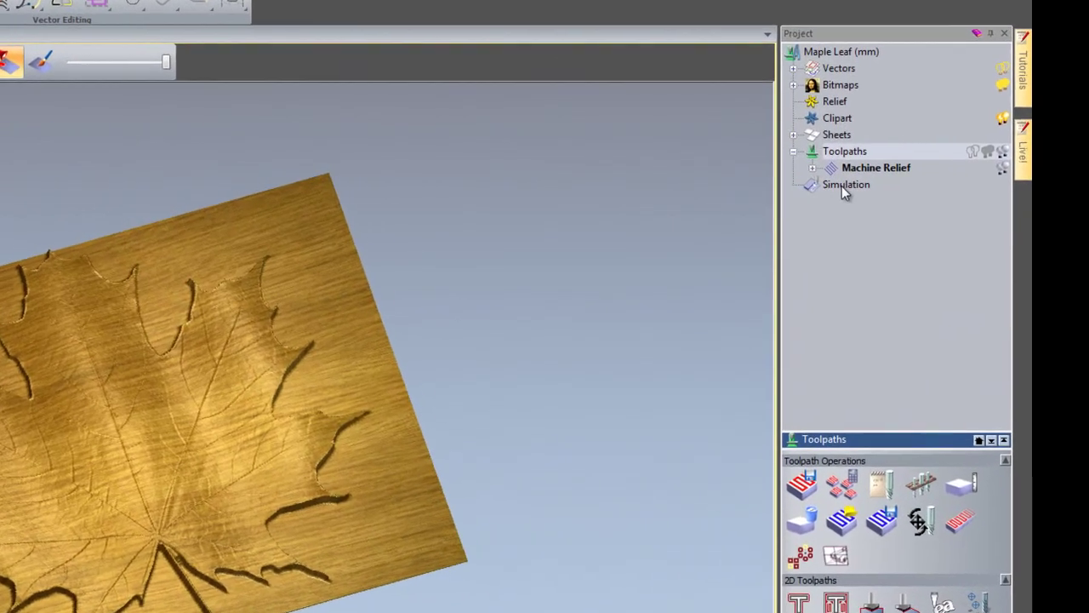
Apply the Light Oak (H) material to the simulation in its rendering settings
left_click(931, 186)
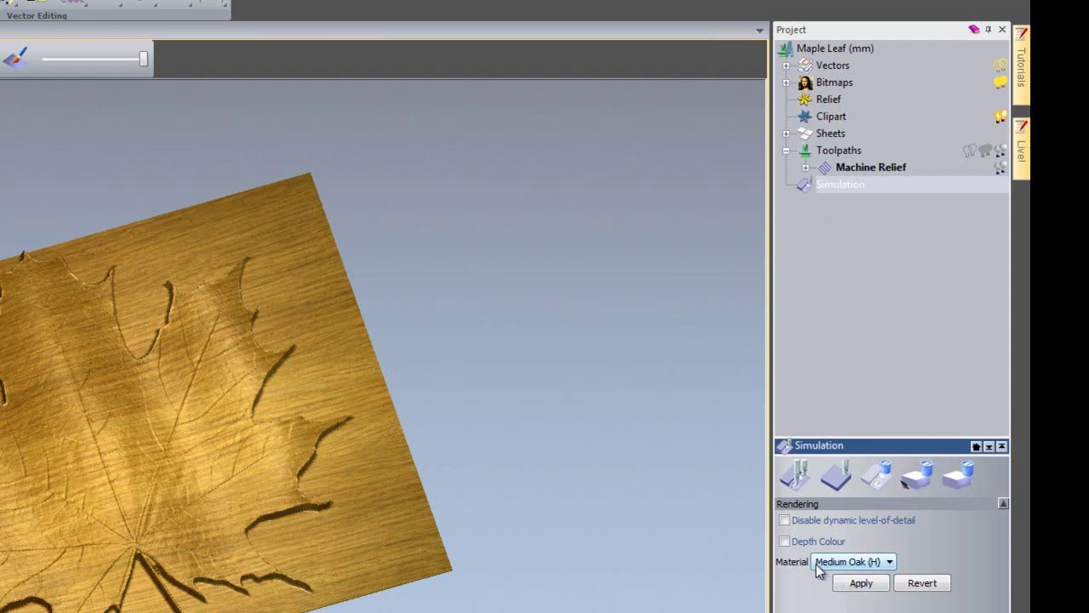
left_click(889, 562)
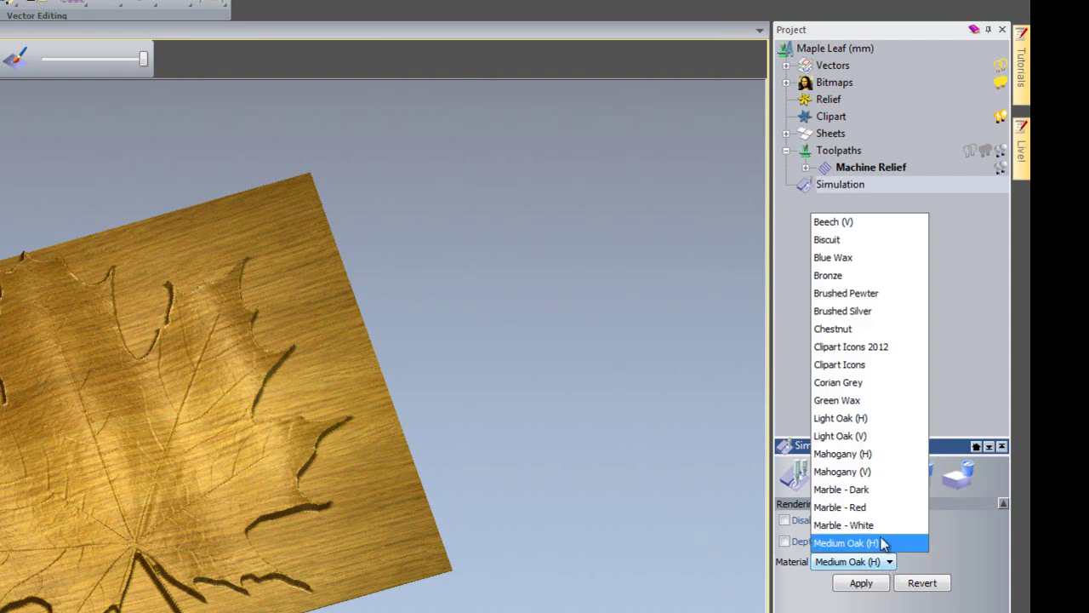
left_click(876, 423)
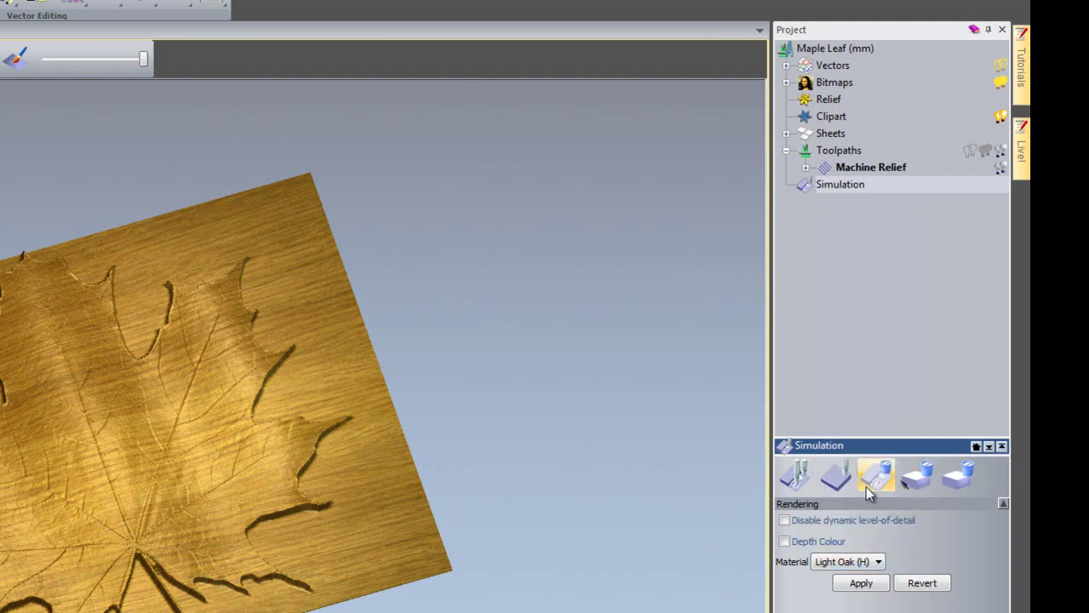
left_click(862, 583)
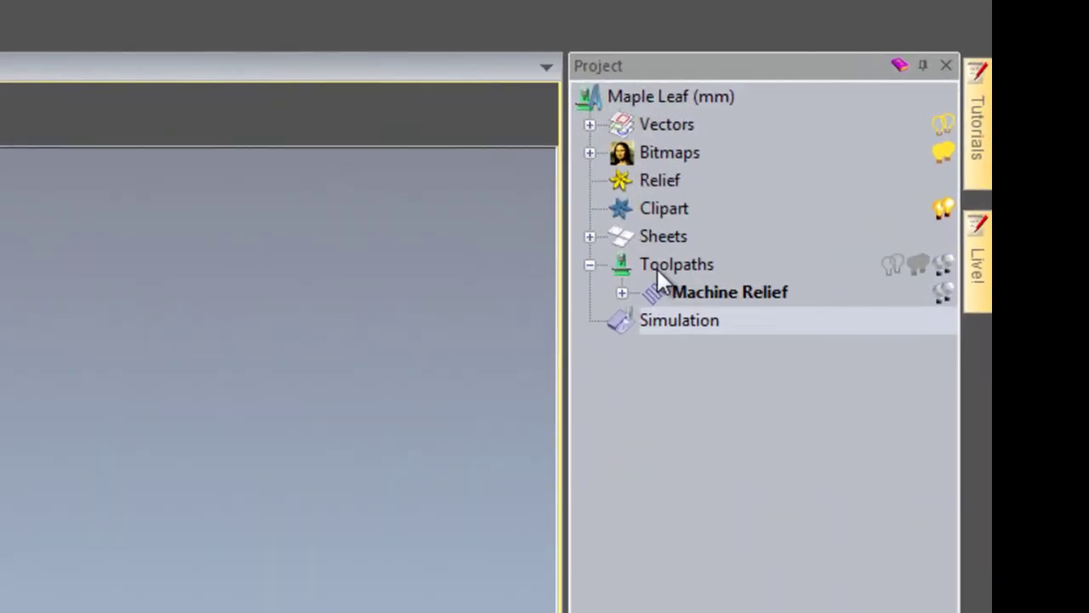
Open Save Toolpaths and enable saving each toolpath to a separate file
double_click(661, 268)
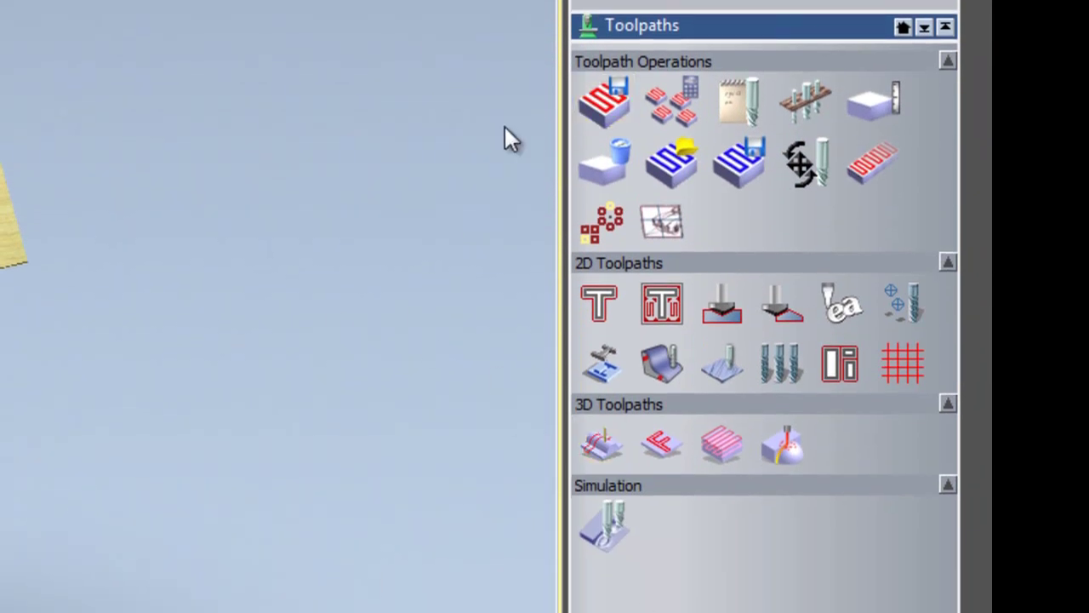
left_click(588, 102)
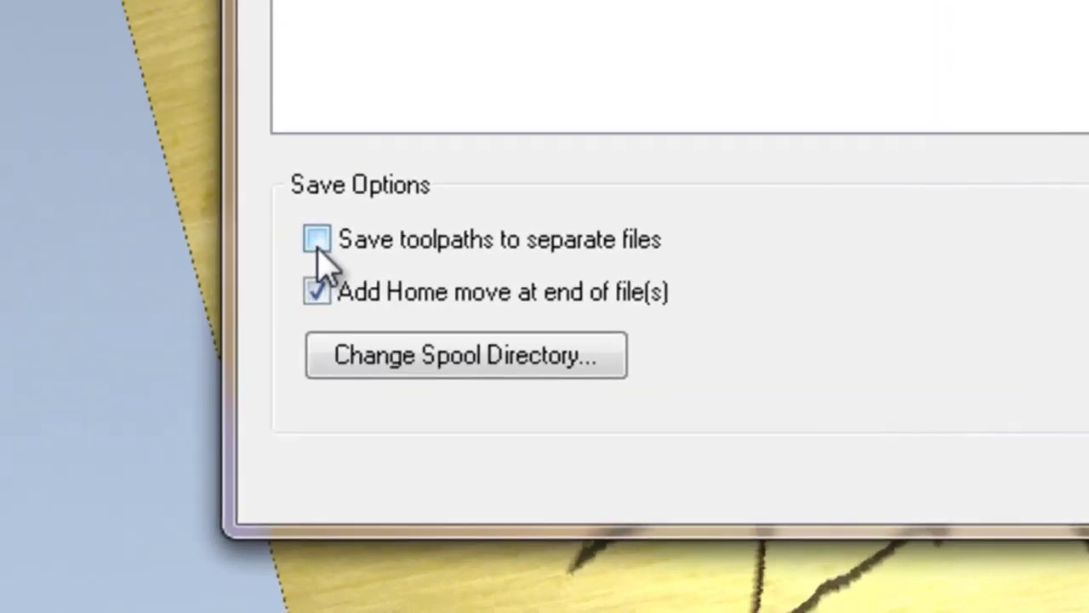
left_click(141, 446)
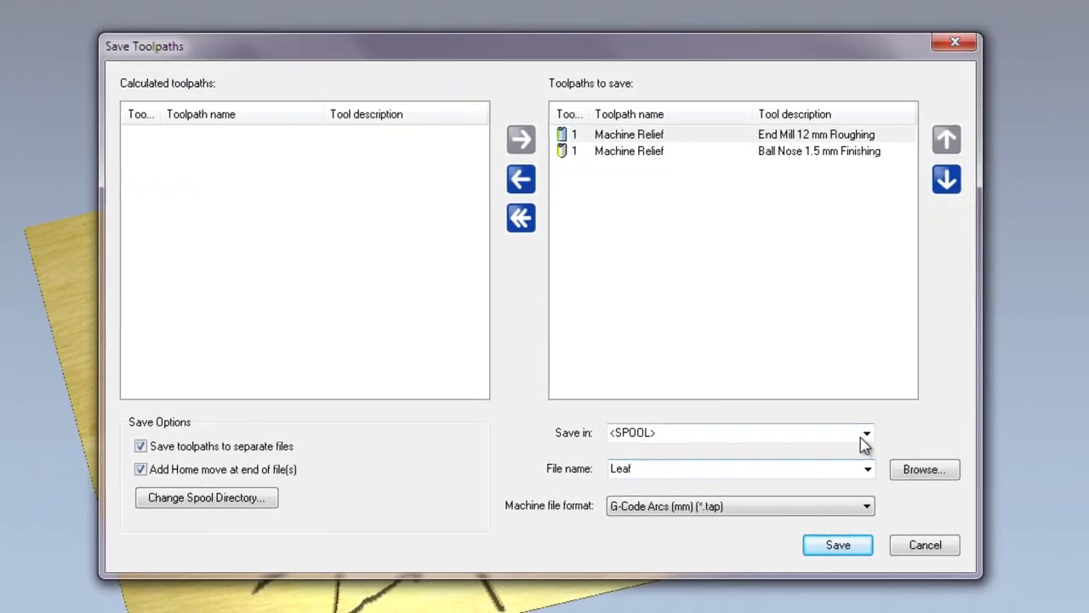
Set the save location to the Desktop with the file name Leaf
left_click(920, 471)
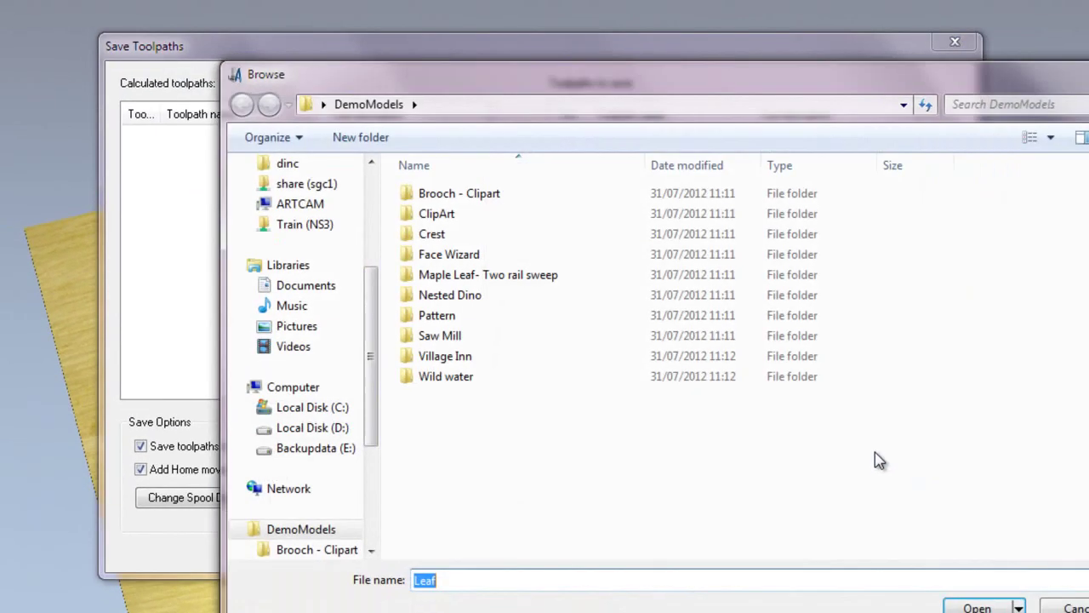
scroll(298, 281, "up", 5)
left_click(288, 193)
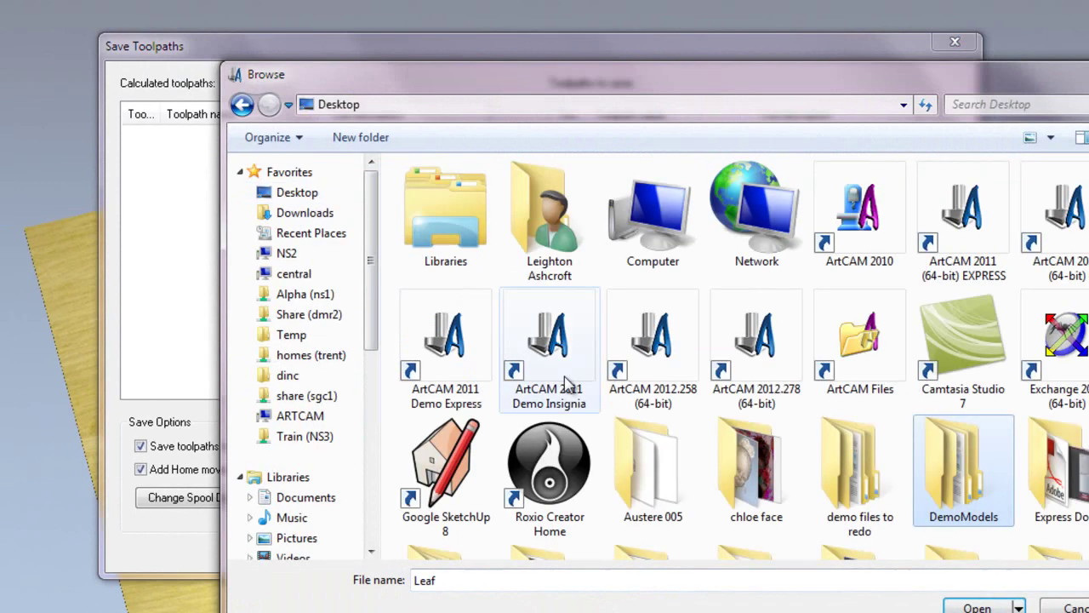
left_click(946, 606)
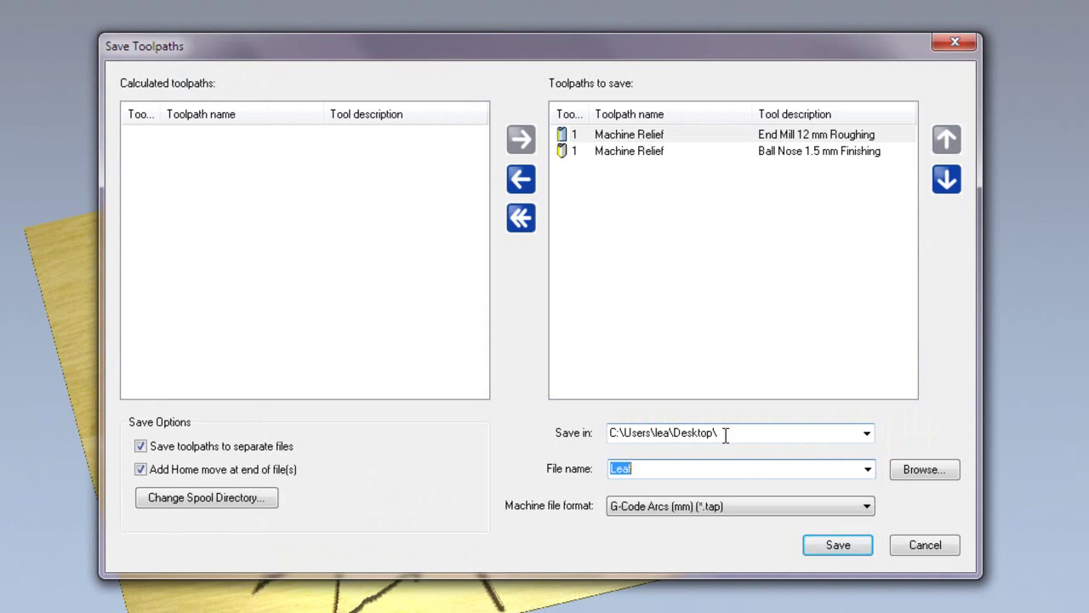
left_click(645, 469)
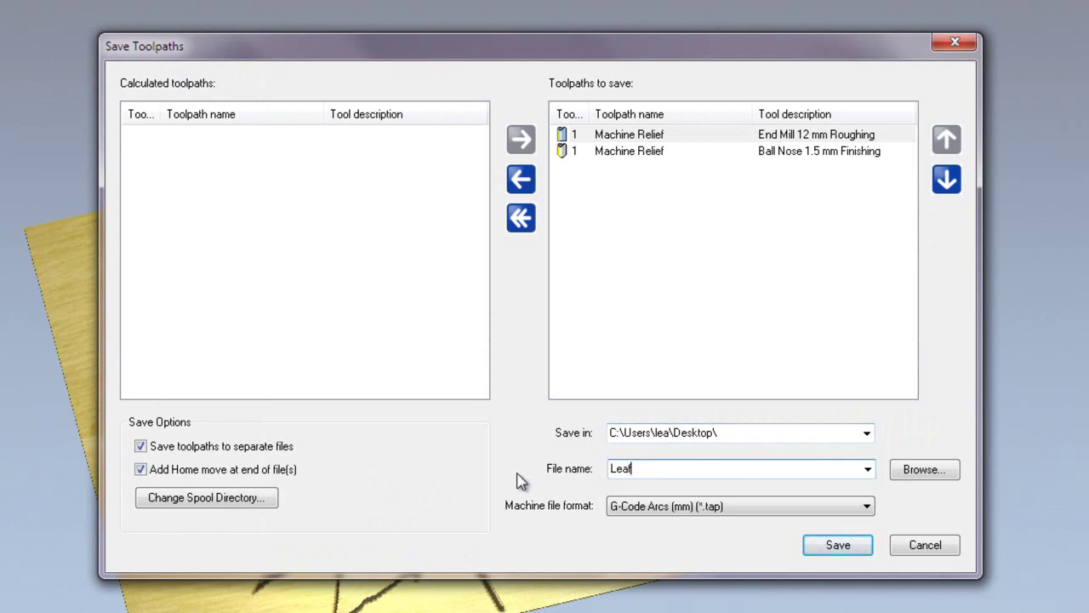
left_click(677, 511)
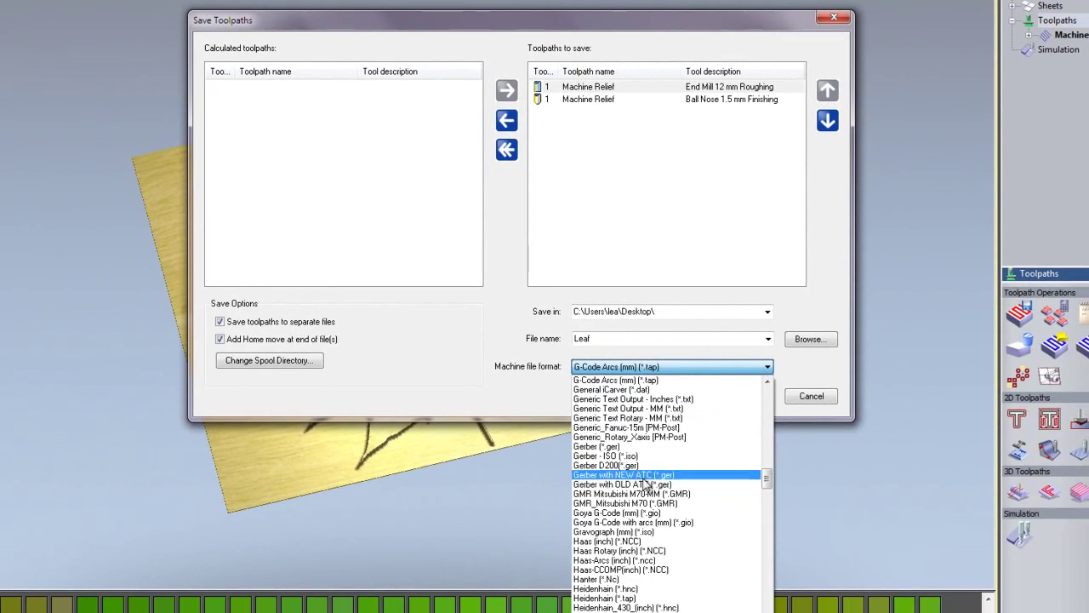
scroll(673, 494, "down", 4)
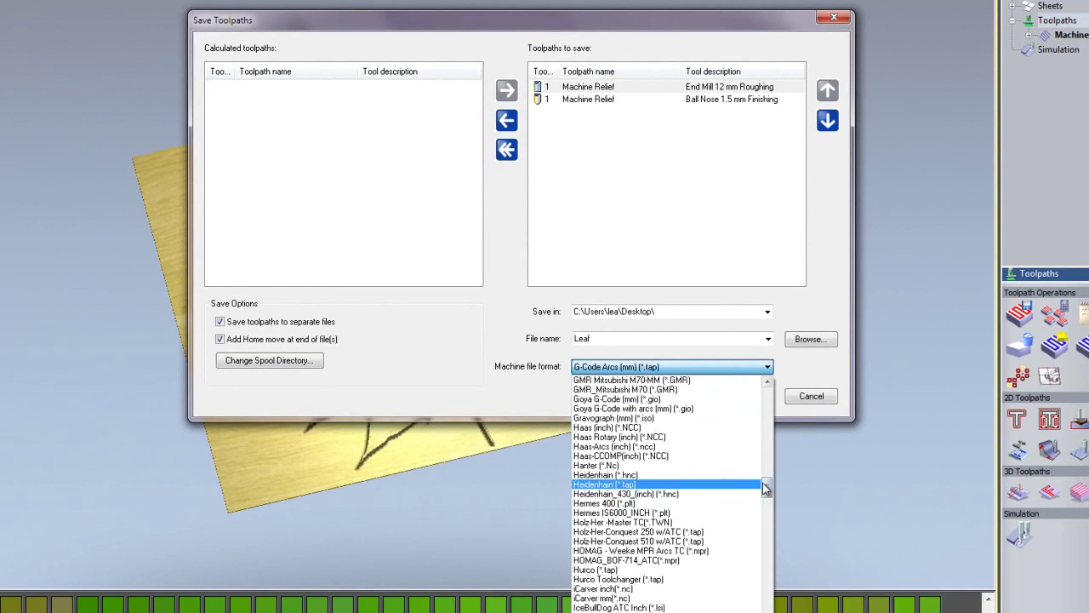
mouse_move(766, 487)
left_mouse_down()
mouse_move(777, 515)
mouse_move(769, 563)
mouse_move(768, 459)
mouse_move(769, 469)
left_mouse_up()
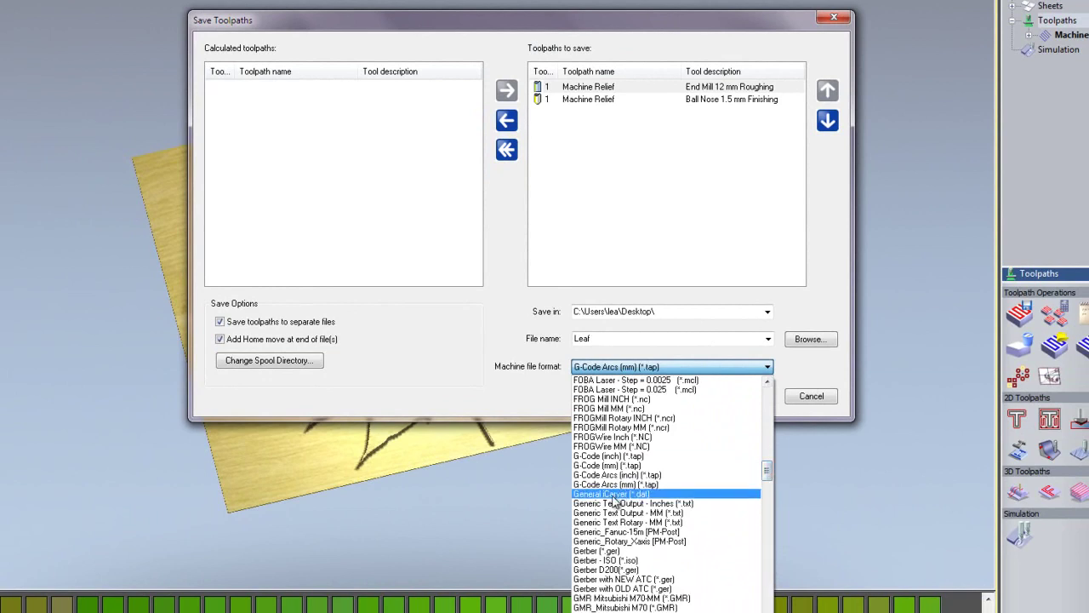
left_click(611, 485)
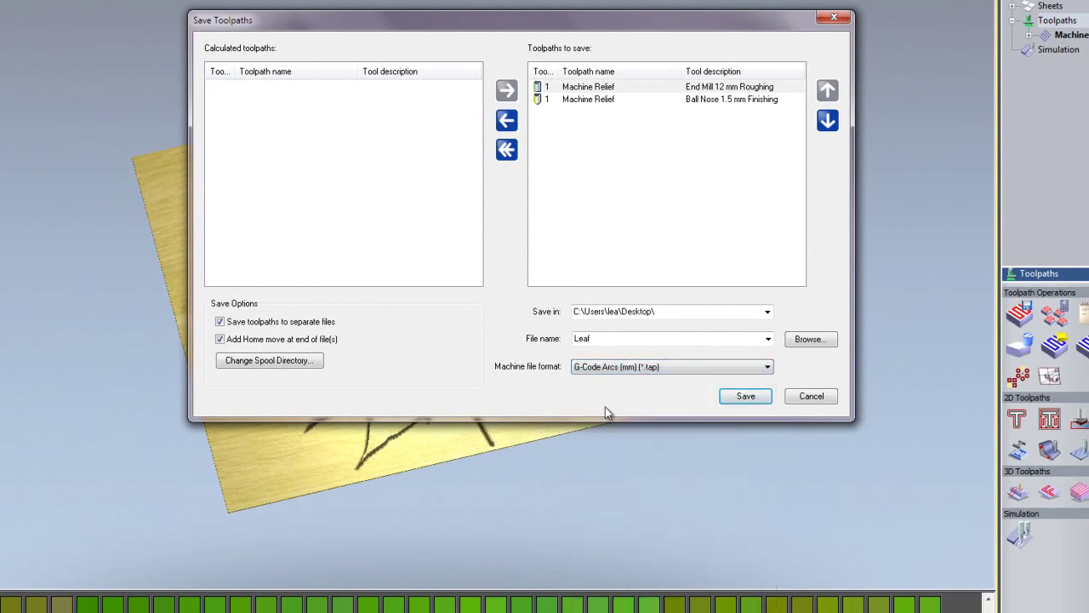